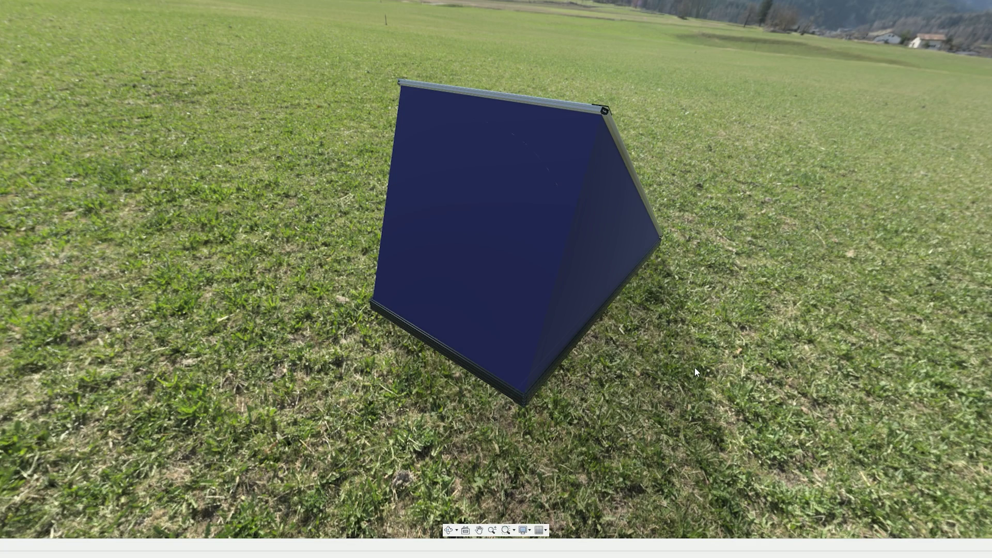
pyautogui.moveTo(694, 367); pyautogui.dragTo(673, 335)
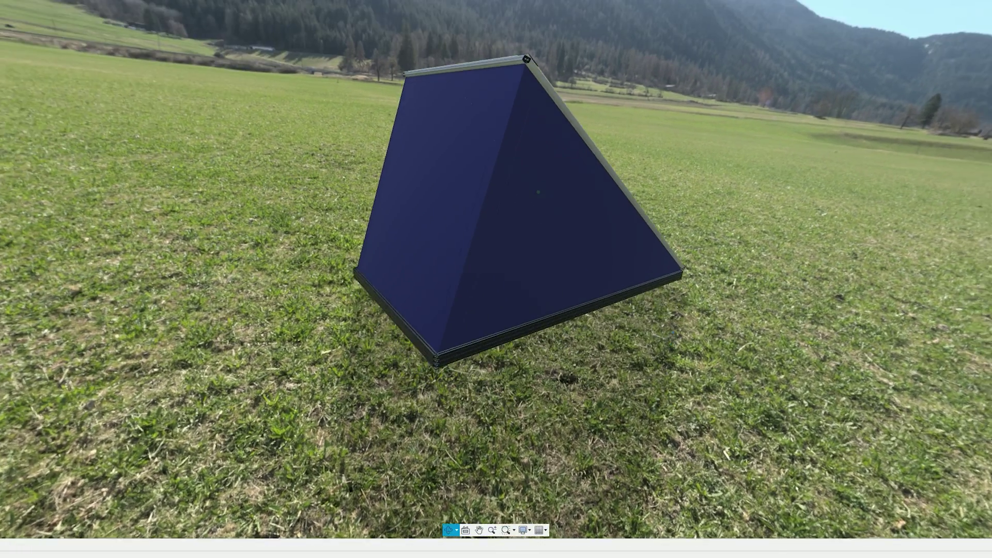
pyautogui.moveTo(666, 382); pyautogui.dragTo(689, 421)
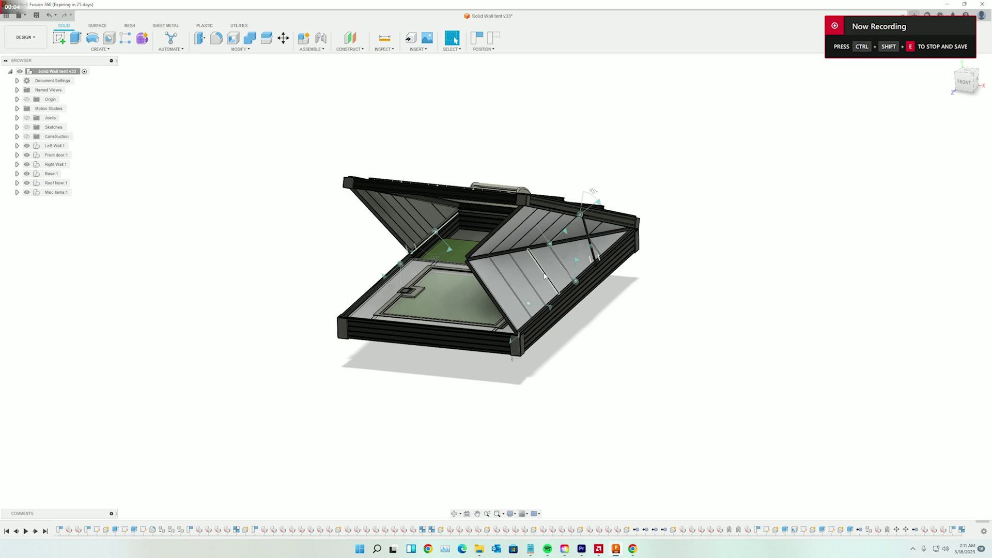
pyautogui.moveTo(625, 283)
pyautogui.mouseDown()
pyautogui.moveTo(545, 276)
pyautogui.moveTo(515, 292)
pyautogui.moveTo(563, 290)
pyautogui.moveTo(602, 273)
pyautogui.moveTo(628, 299)
pyautogui.mouseUp()
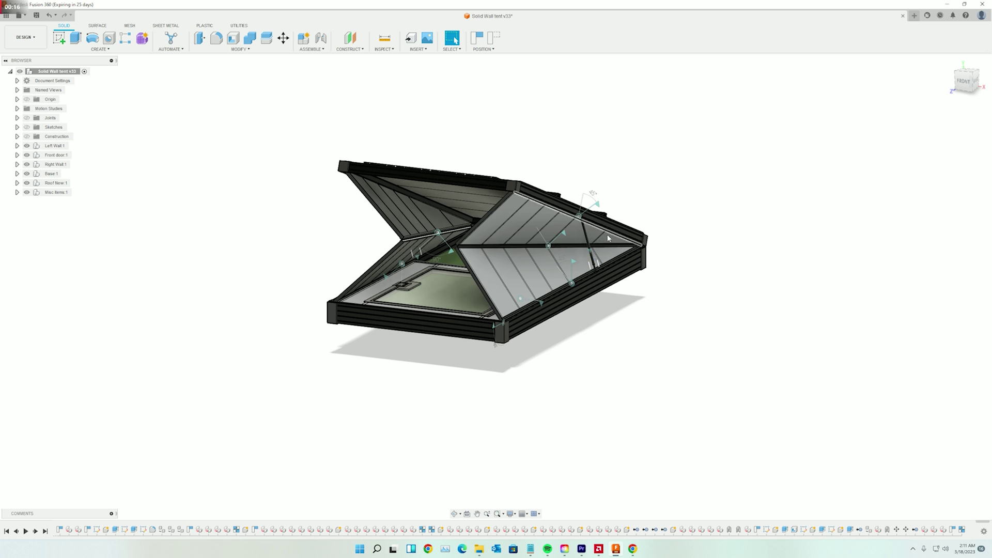
# - Switch to Chrome and look through Redtail Overland's Built to Explore gallery, enlarging the photo of the opened hard-wall tent
pyautogui.click(631, 549)
pyautogui.scroll(-2, 453, 269)
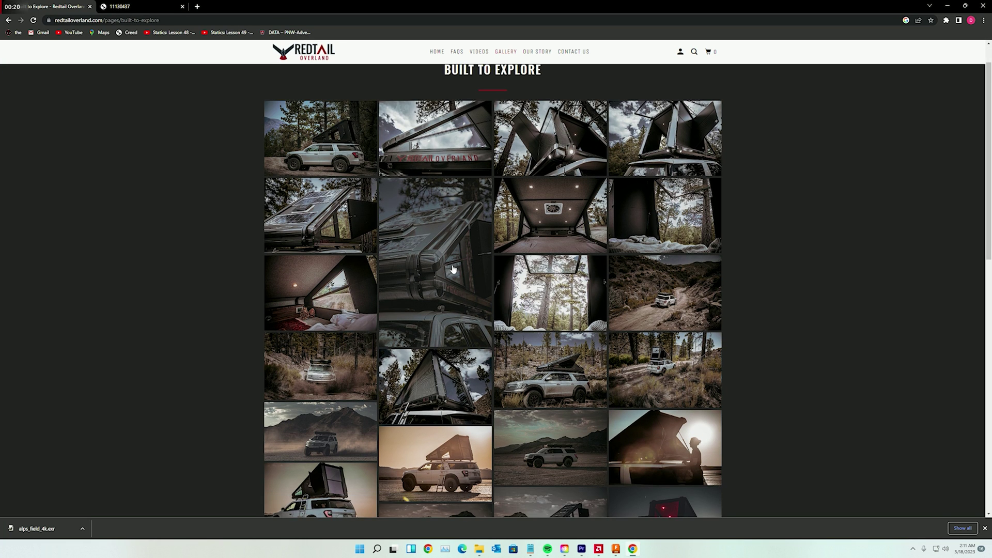
pyautogui.scroll(-5, 453, 269)
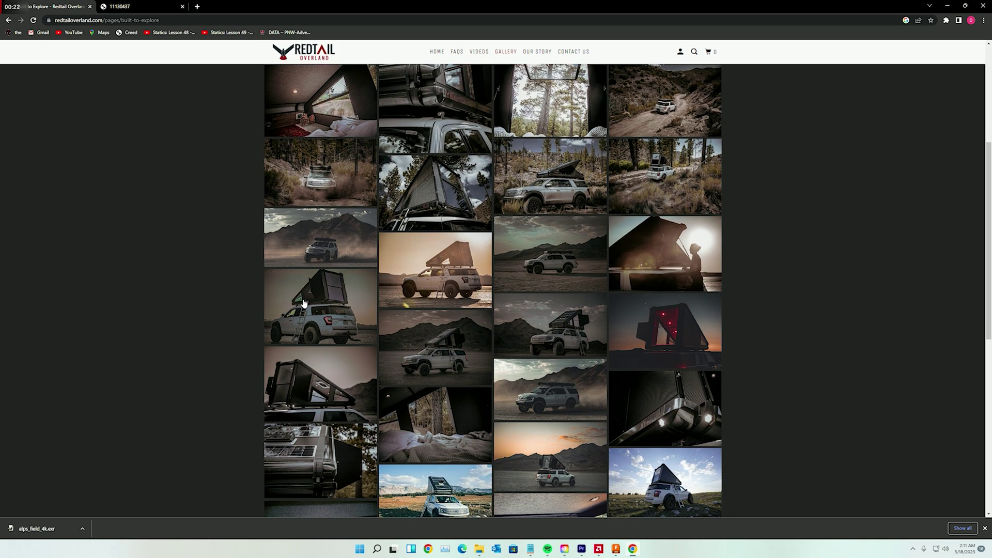
pyautogui.click(427, 204)
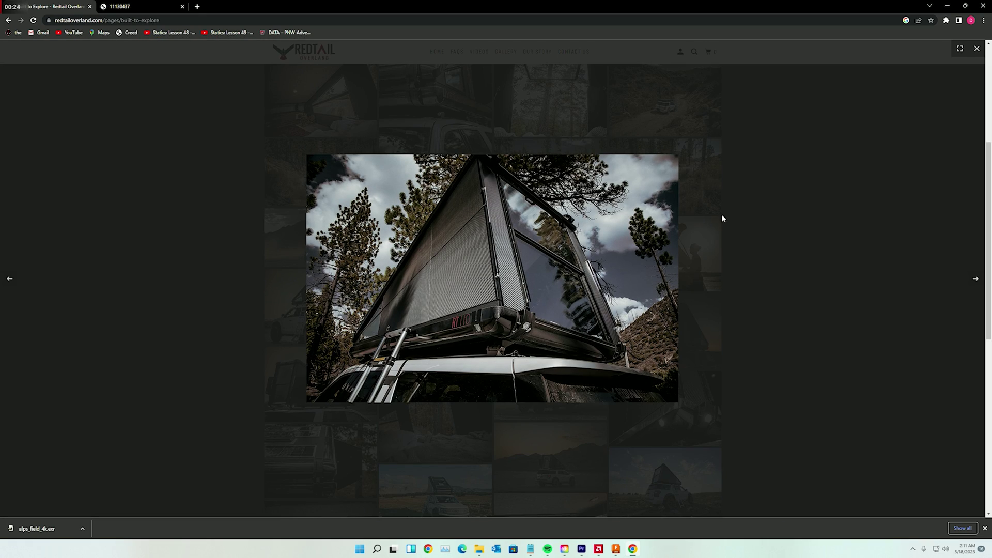
pyautogui.click(761, 215)
pyautogui.scroll(-5, 686, 251)
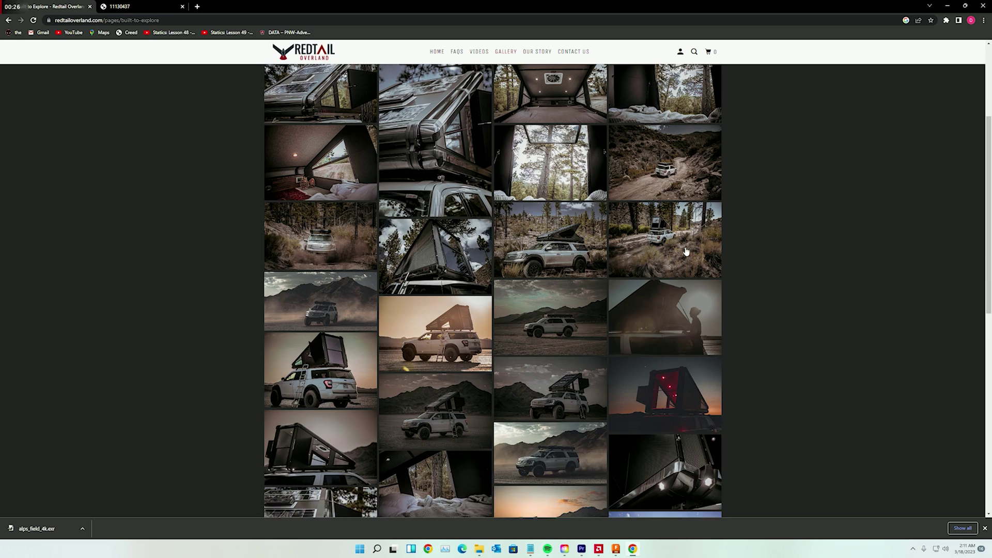
pyautogui.scroll(3, 686, 251)
pyautogui.scroll(-1, 348, 226)
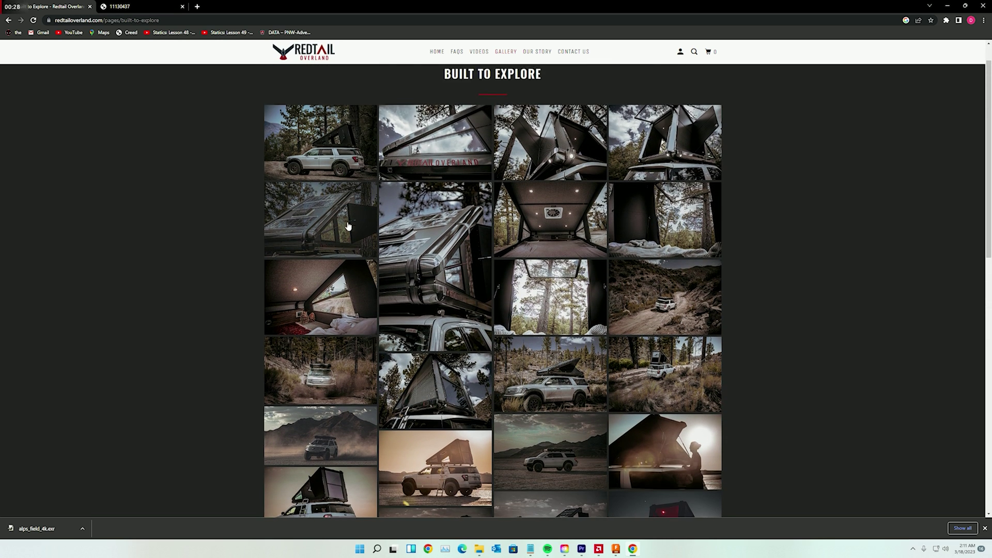
# - Open patent document 11130437 and examine its drawing sheets of the folding rooftop tent and its components
pyautogui.click(113, 5)
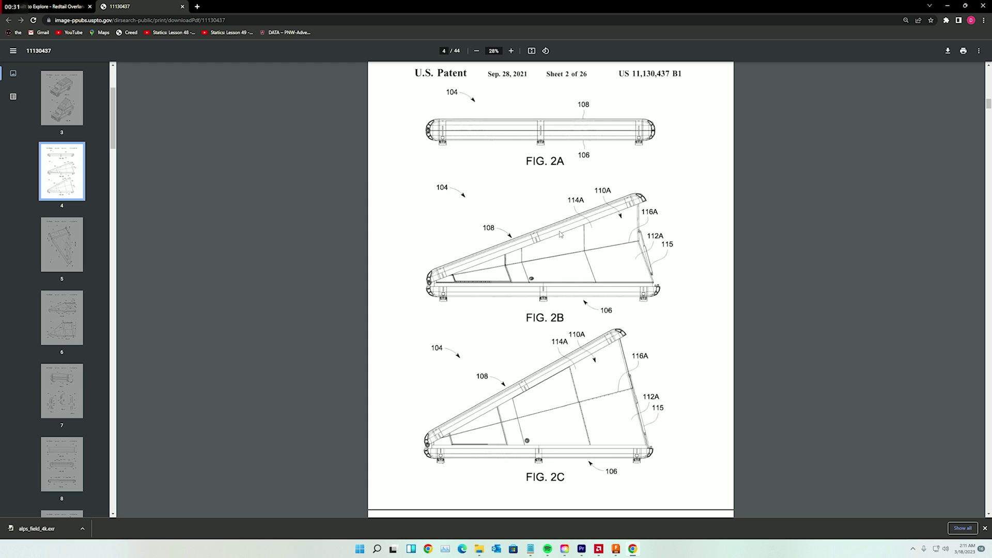
pyautogui.scroll(1, 560, 234)
pyautogui.scroll(-7, 560, 234)
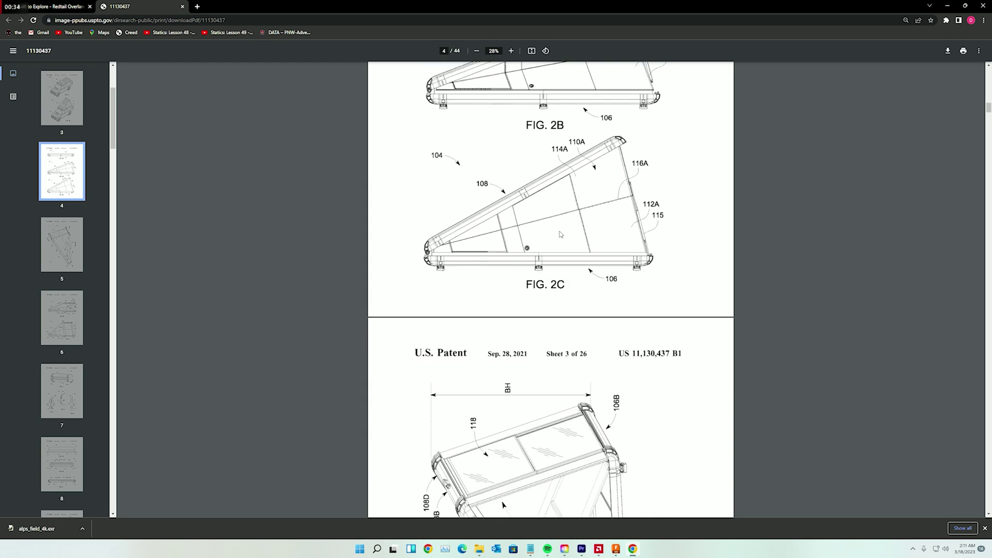
pyautogui.scroll(-3, 560, 234)
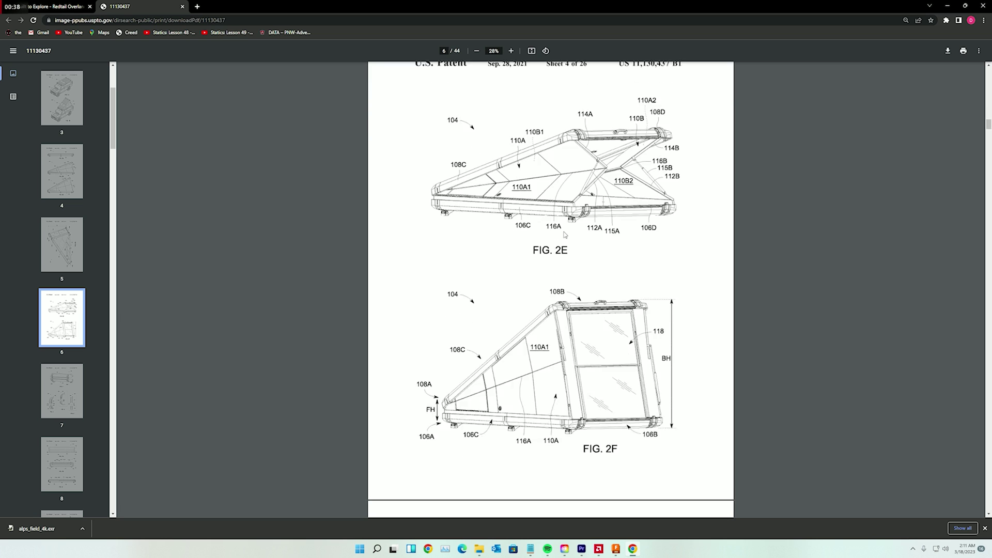
pyautogui.scroll(-5, 565, 235)
pyautogui.scroll(-5, 567, 234)
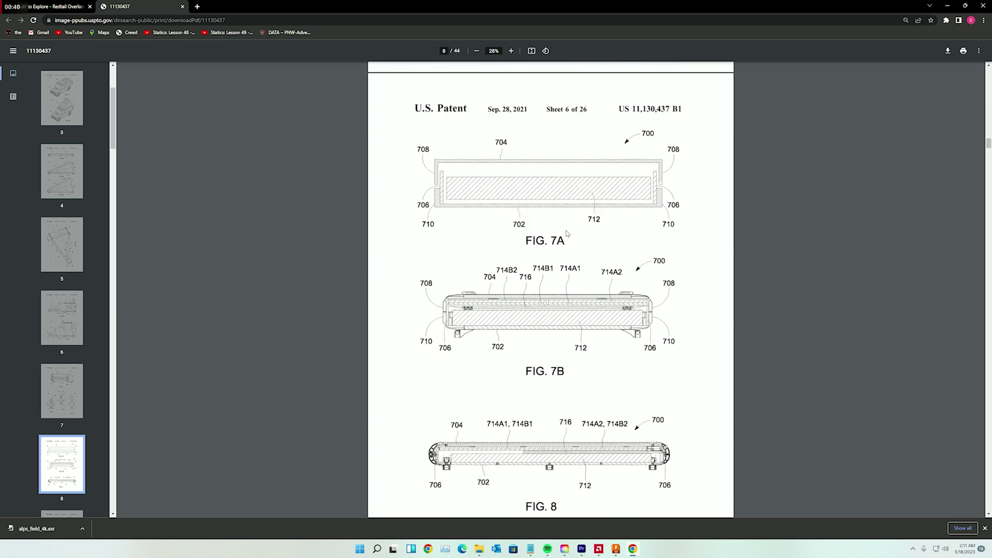
pyautogui.scroll(-10, 566, 234)
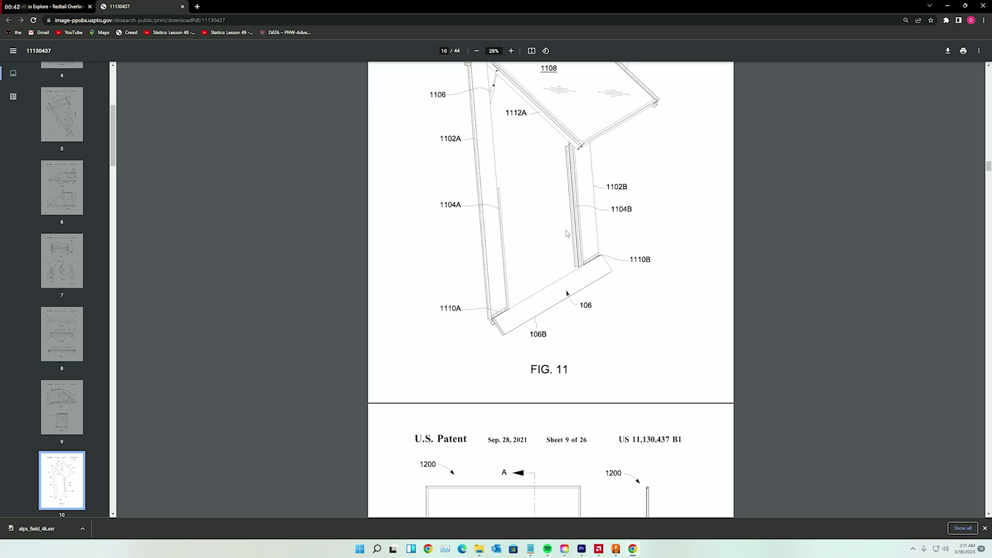
pyautogui.scroll(-20, 567, 233)
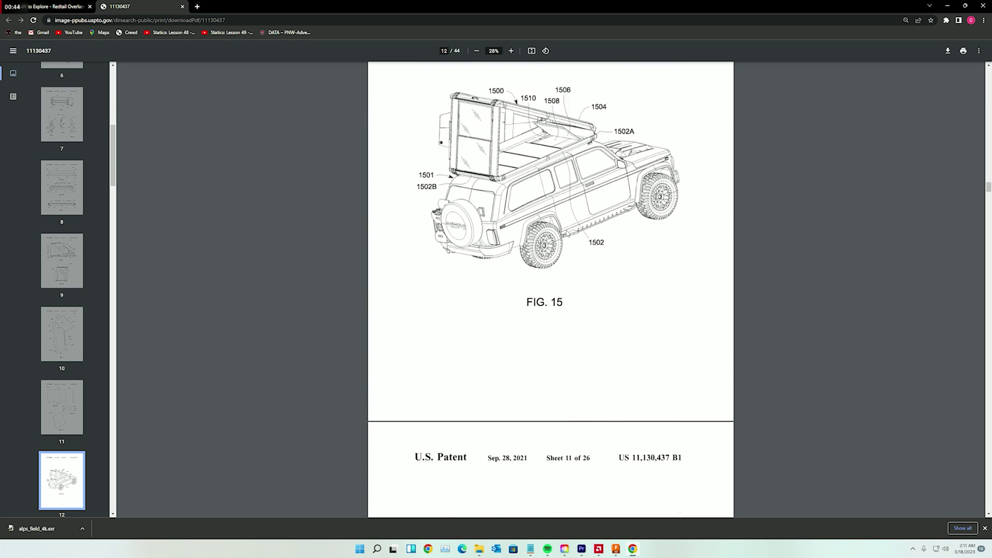
pyautogui.scroll(-20, 568, 233)
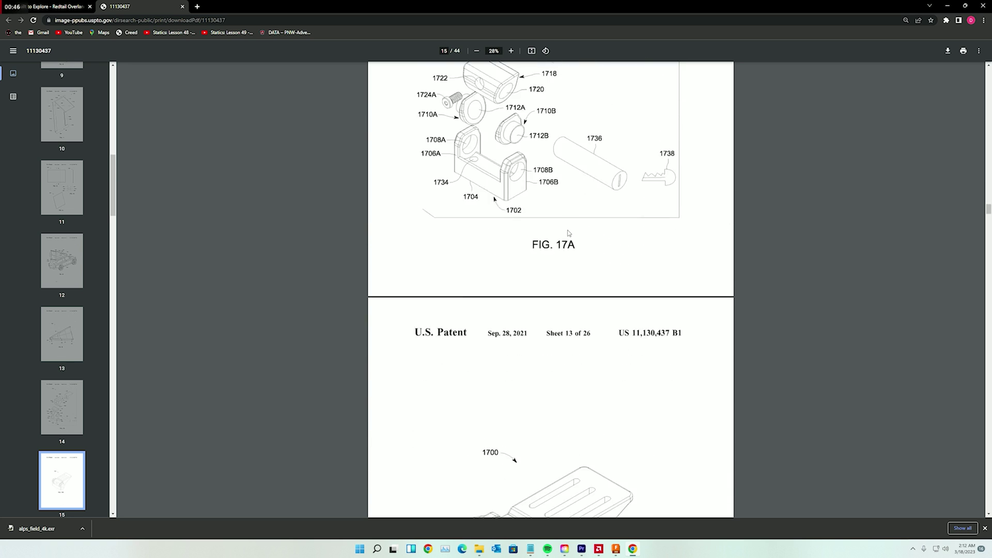
pyautogui.scroll(-18, 568, 233)
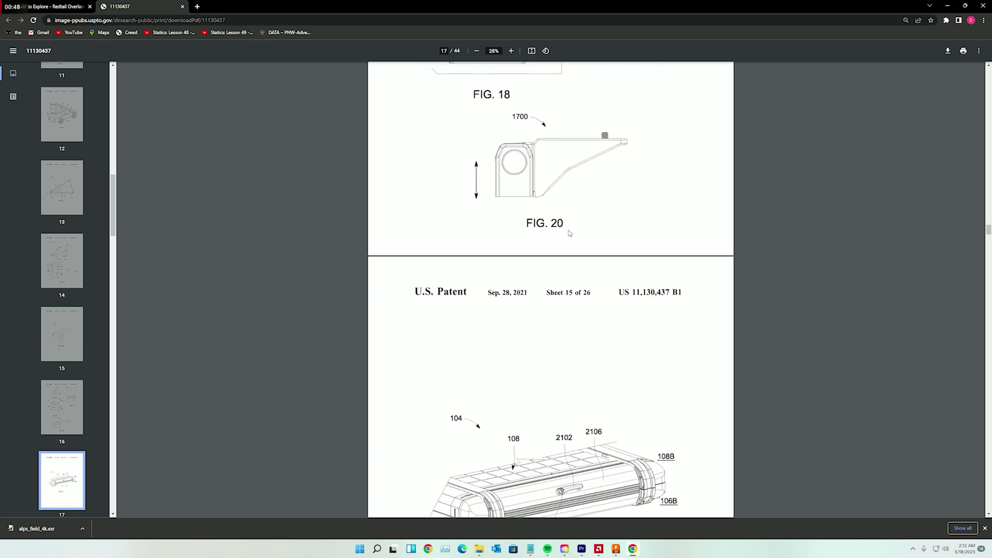
pyautogui.scroll(-20, 569, 233)
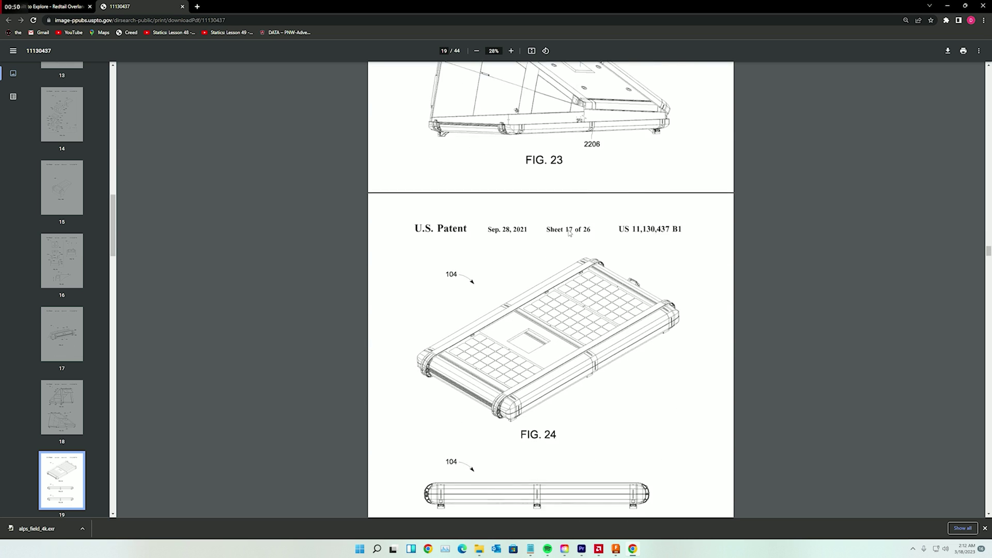
pyautogui.scroll(-7, 569, 233)
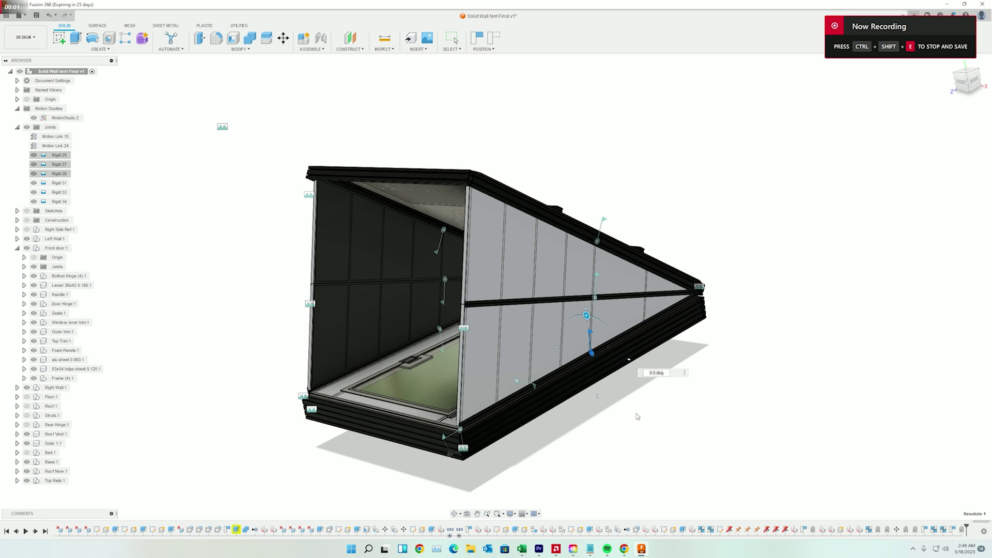
# - In the Fusion 360 tent model, examine the side wall and the hinge seam between its upper and lower panels
pyautogui.scroll(2, 637, 417)
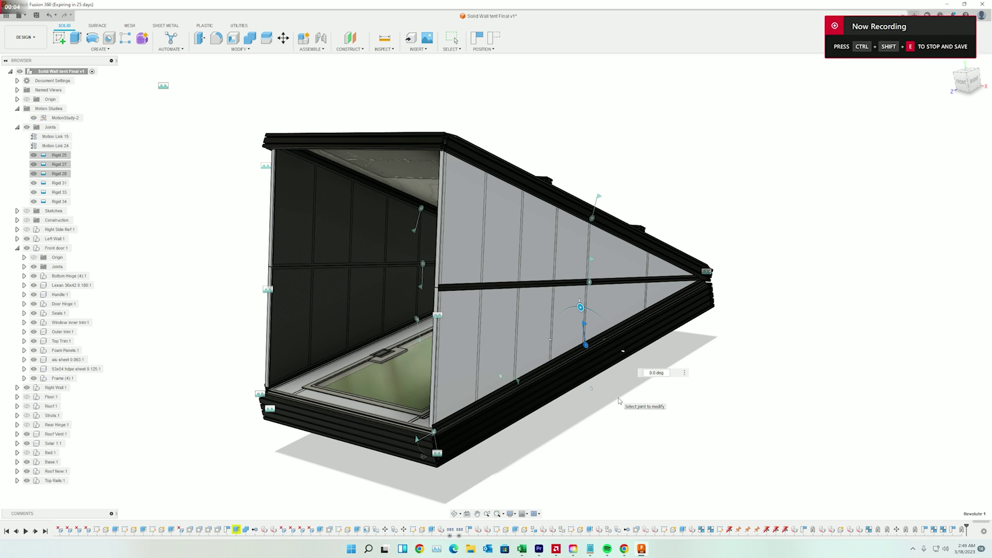
pyautogui.scroll(2, 606, 384)
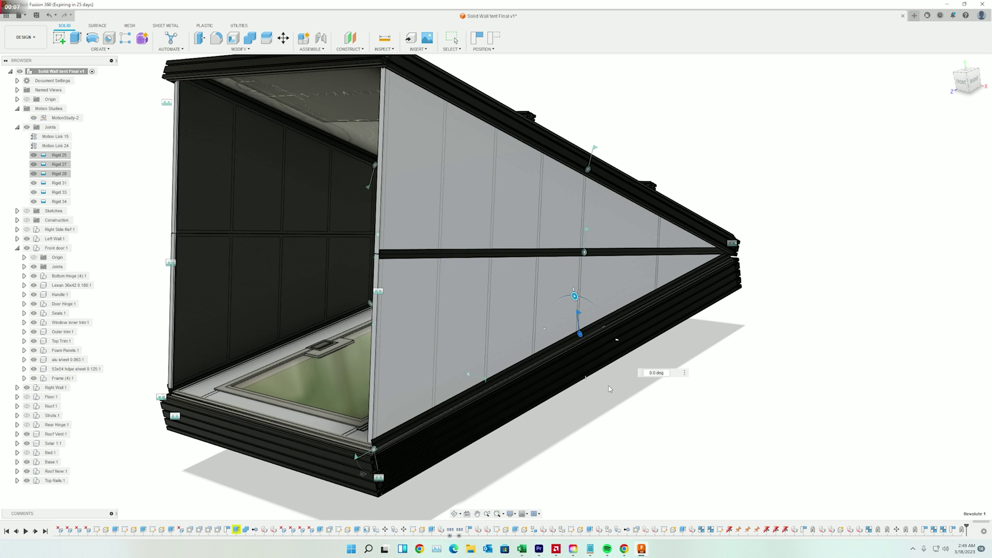
pyautogui.scroll(-1, 606, 384)
pyautogui.moveTo(606, 385); pyautogui.dragTo(603, 387)
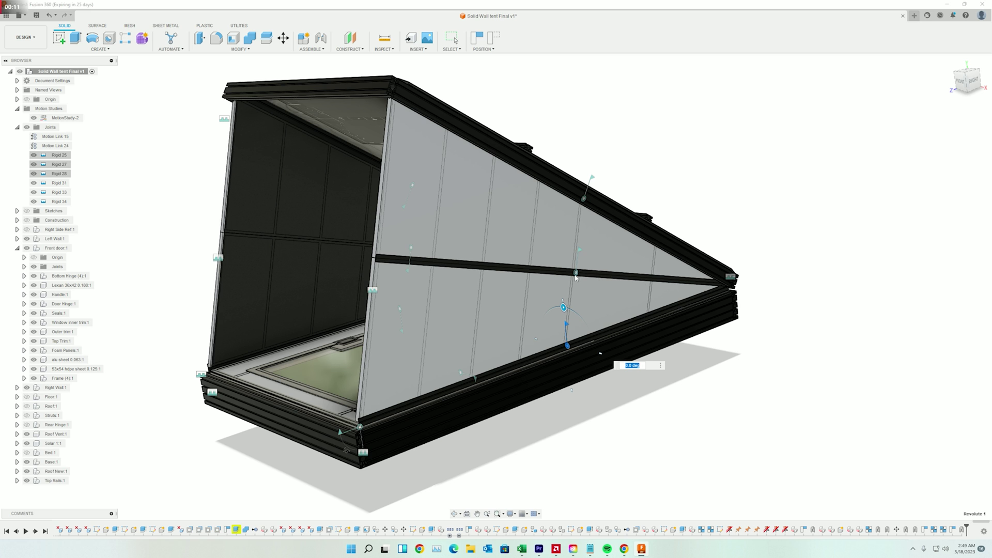
pyautogui.moveTo(406, 273); pyautogui.dragTo(466, 271)
pyautogui.scroll(2, 466, 270)
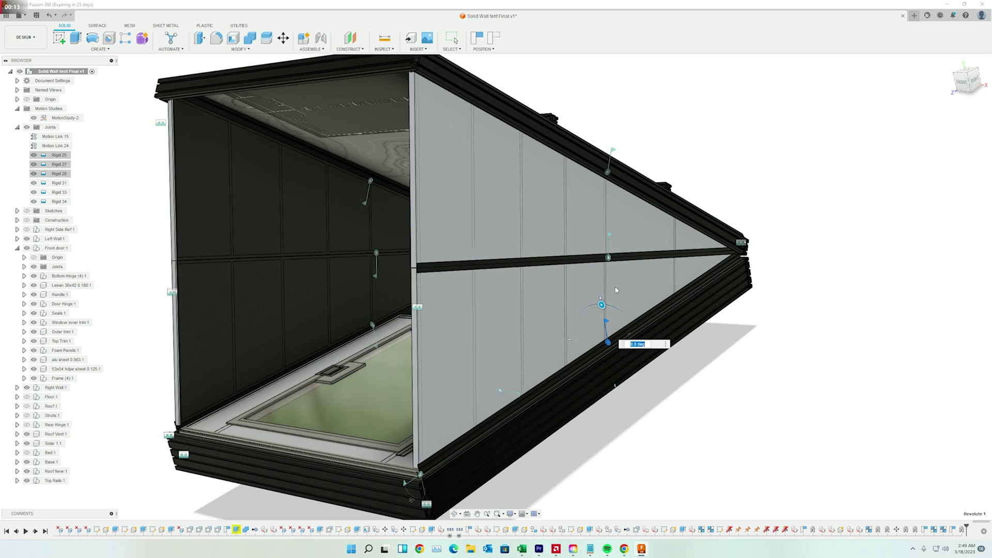
pyautogui.scroll(3, 618, 296)
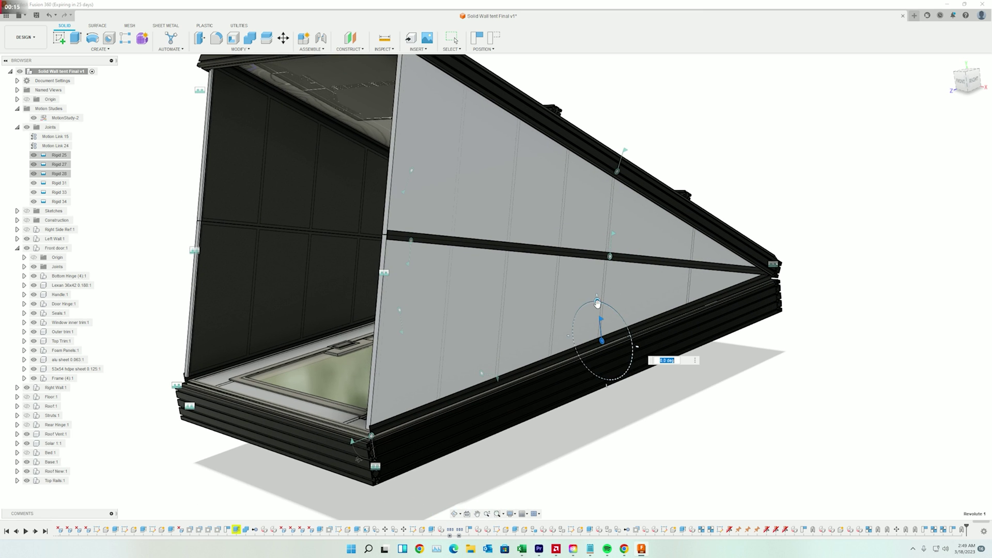
pyautogui.scroll(10, 390, 235)
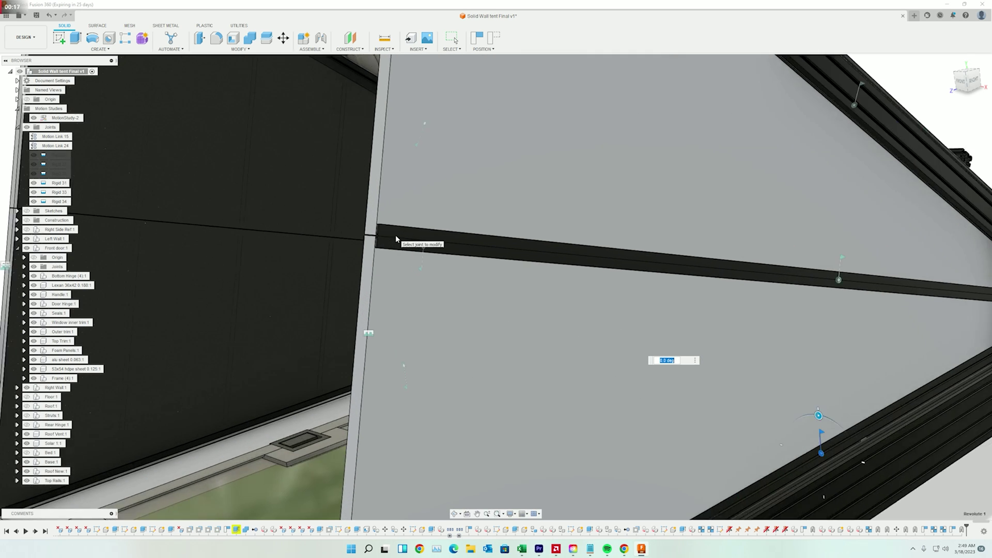
pyautogui.scroll(-10, 411, 250)
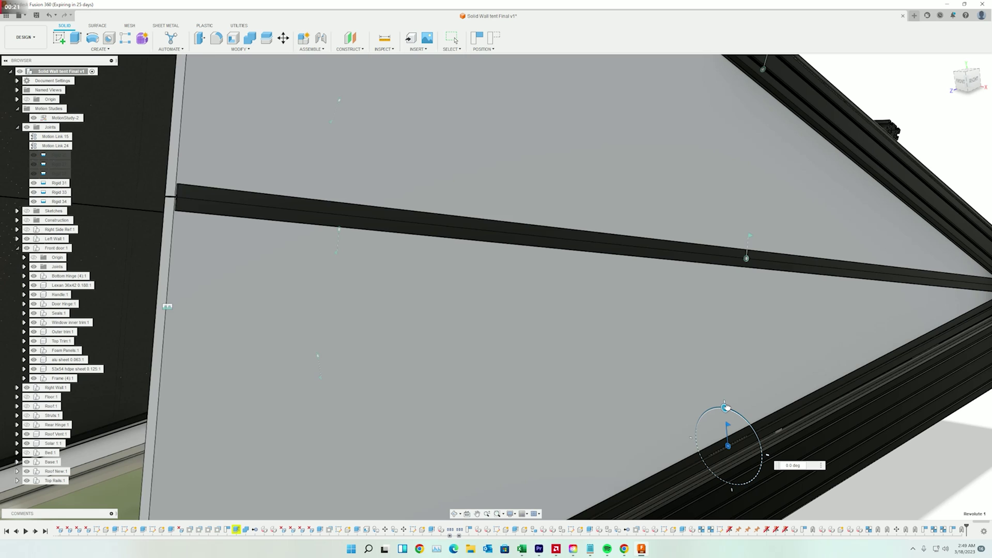
pyautogui.moveTo(726, 408)
pyautogui.mouseDown()
pyautogui.moveTo(764, 428)
pyautogui.moveTo(726, 411)
pyautogui.mouseUp()
pyautogui.scroll(-6, 618, 379)
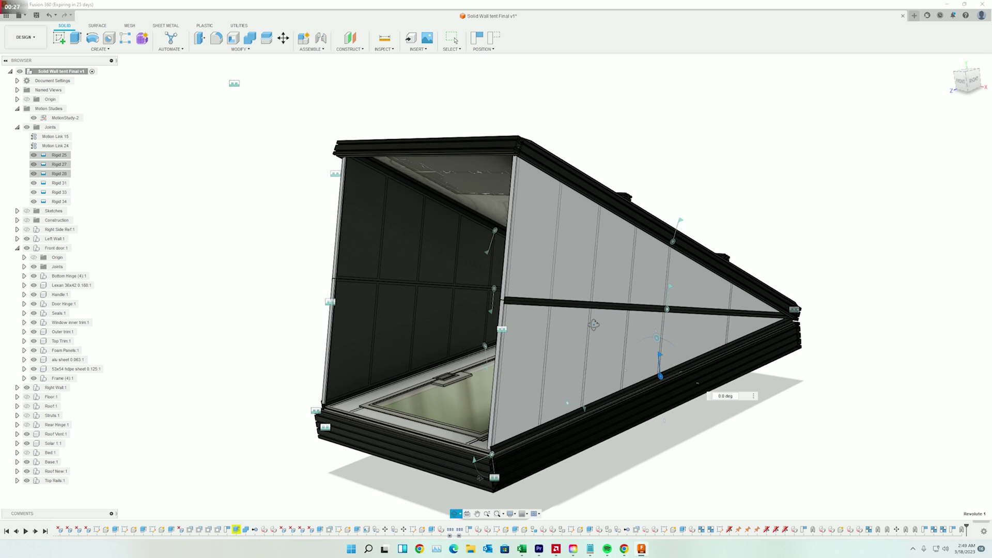
# - Rotate the front door about its bottom hinge joint to swing it up into the tent's front opening
pyautogui.moveTo(594, 324)
pyautogui.mouseDown()
pyautogui.moveTo(607, 321)
pyautogui.moveTo(593, 321)
pyautogui.mouseUp()
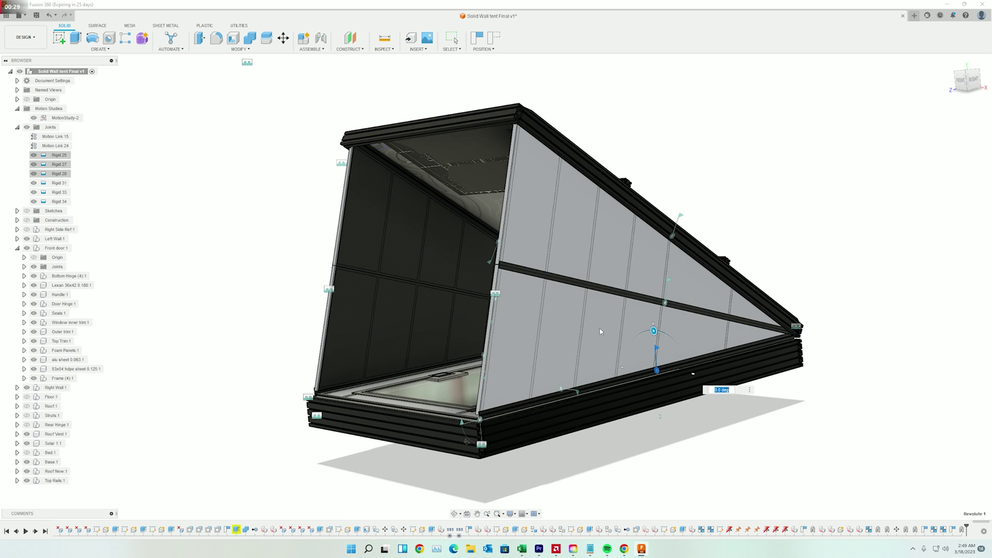
pyautogui.scroll(3, 601, 331)
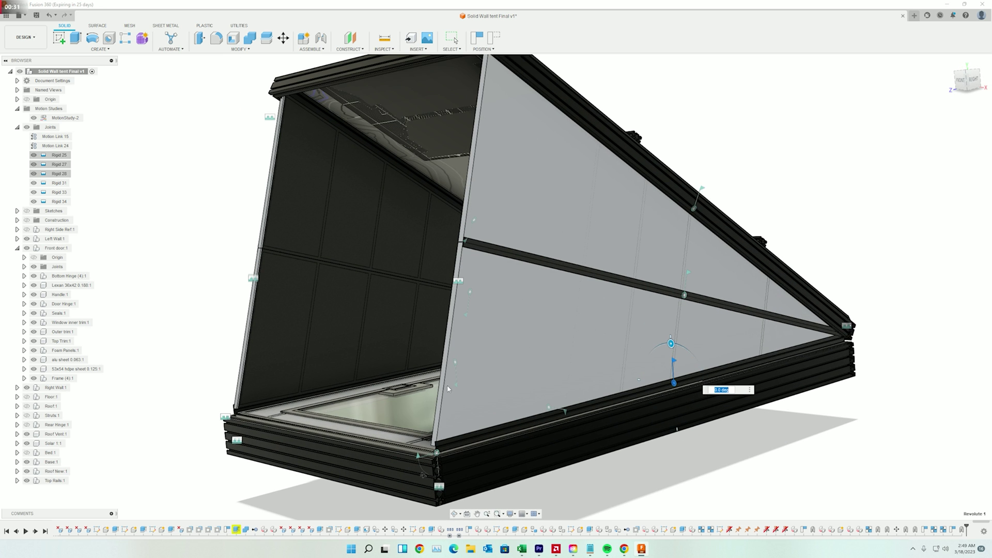
pyautogui.scroll(-1, 448, 389)
pyautogui.moveTo(434, 447); pyautogui.dragTo(518, 319)
pyautogui.scroll(-3, 500, 444)
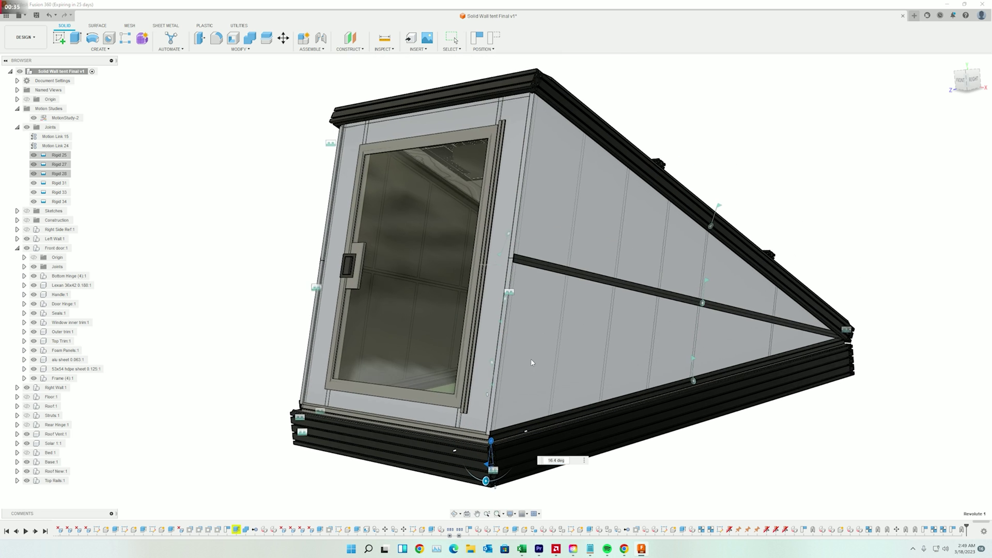
pyautogui.moveTo(498, 454)
pyautogui.mouseDown()
pyautogui.moveTo(483, 447)
pyautogui.moveTo(499, 455)
pyautogui.mouseUp()
pyautogui.moveTo(469, 376); pyautogui.dragTo(516, 360)
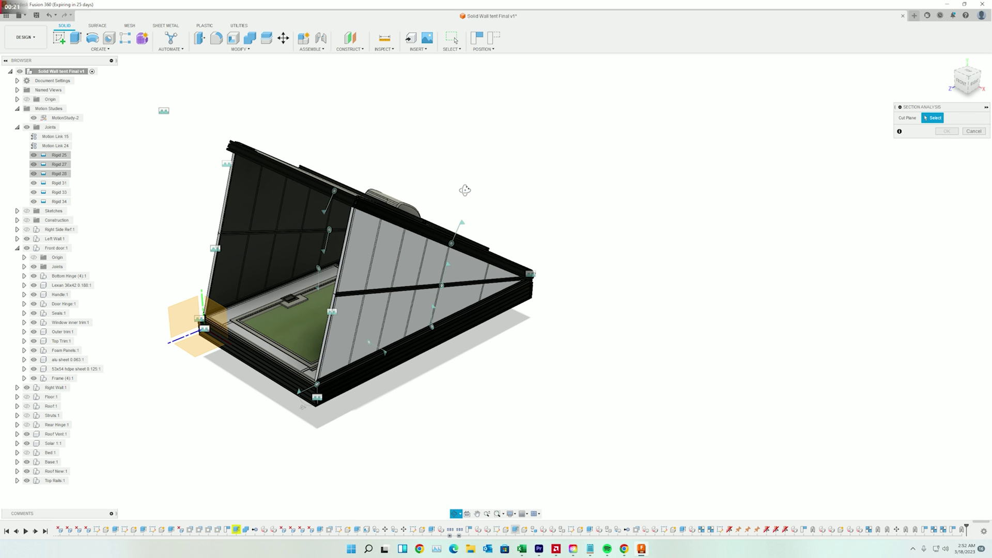
# - Section the tent parallel to the roof's outer face at -2.00 in and examine the exposed side wall
pyautogui.moveTo(465, 190); pyautogui.dragTo(346, 222)
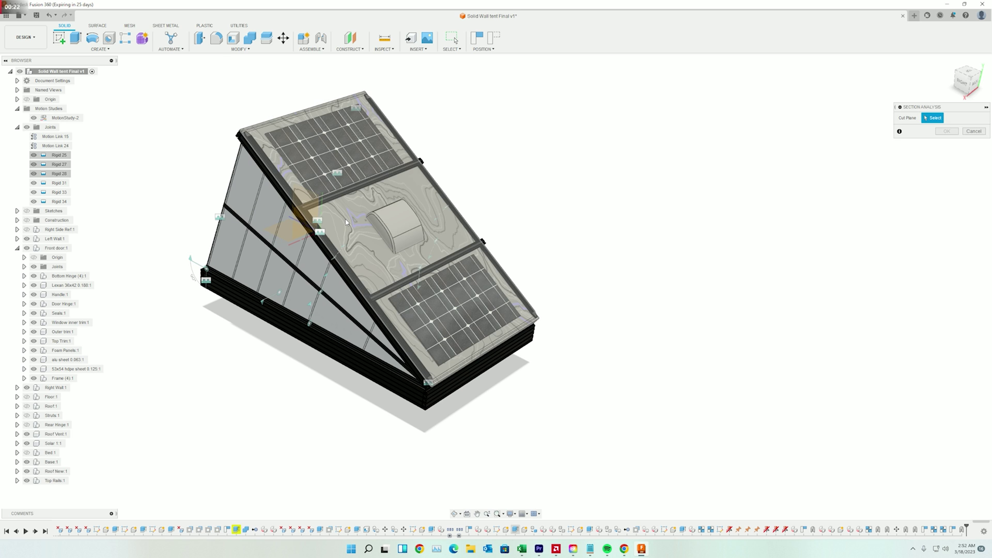
pyautogui.click(346, 222)
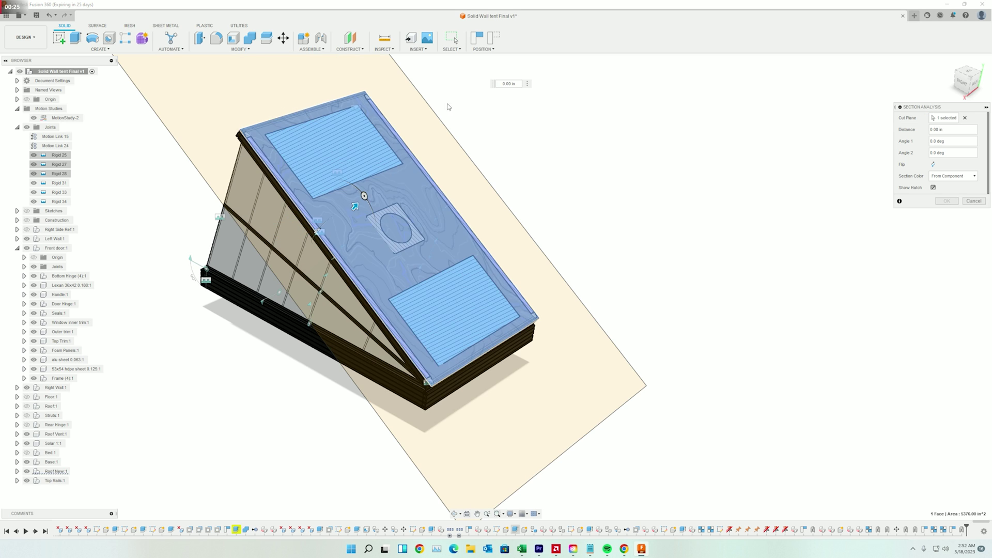
pyautogui.scroll(3, 445, 187)
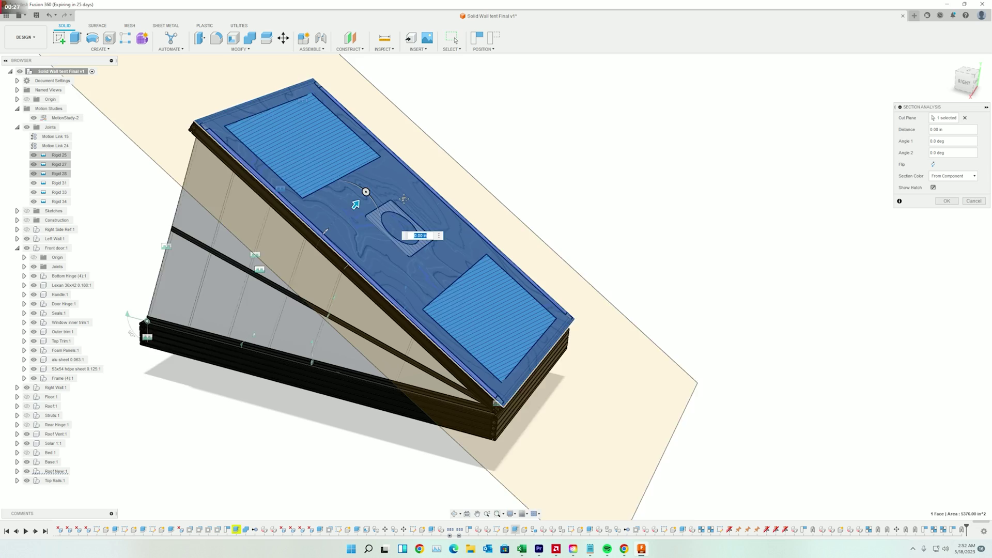
pyautogui.moveTo(443, 186); pyautogui.dragTo(381, 240)
pyautogui.scroll(4, 434, 195)
pyautogui.scroll(4, 438, 197)
pyautogui.moveTo(277, 307); pyautogui.dragTo(423, 162)
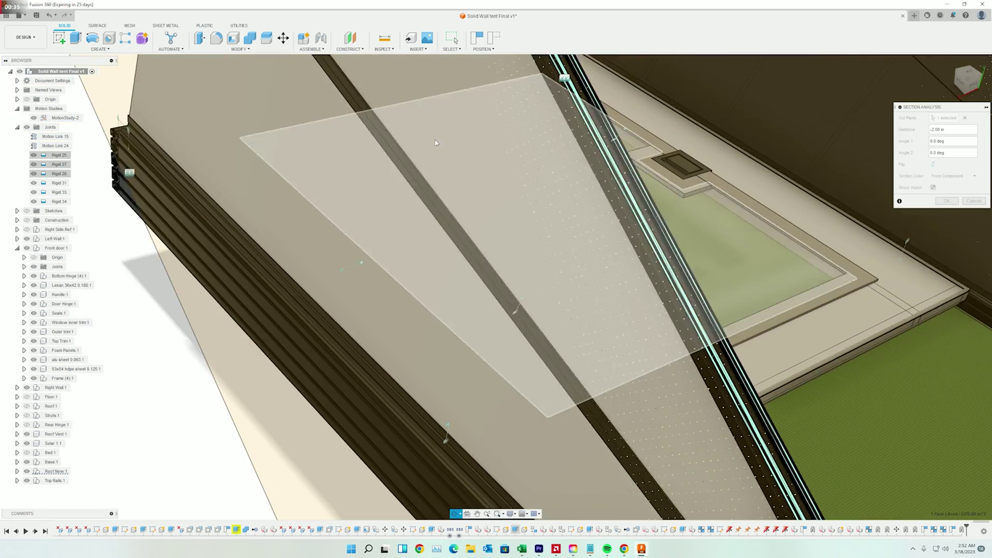
pyautogui.moveTo(436, 143); pyautogui.dragTo(309, 195)
pyautogui.scroll(-4, 299, 199)
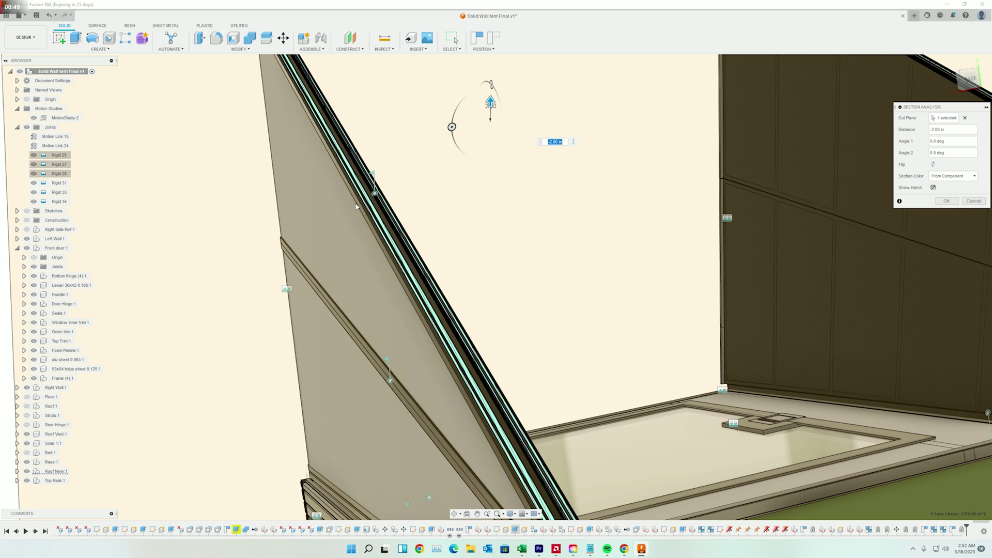
pyautogui.moveTo(367, 211); pyautogui.dragTo(420, 249)
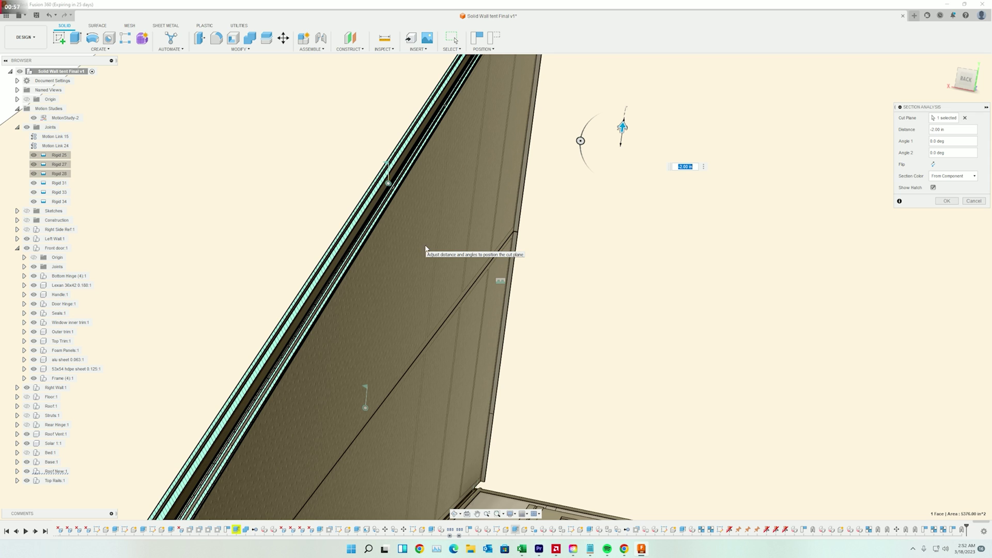
# - Move the section cut to -3.00 in to slice through the side wall's insulation and frame
pyautogui.moveTo(621, 128); pyautogui.dragTo(622, 148)
pyautogui.scroll(3, 510, 241)
pyautogui.moveTo(509, 240); pyautogui.dragTo(538, 205)
pyautogui.scroll(-3, 538, 205)
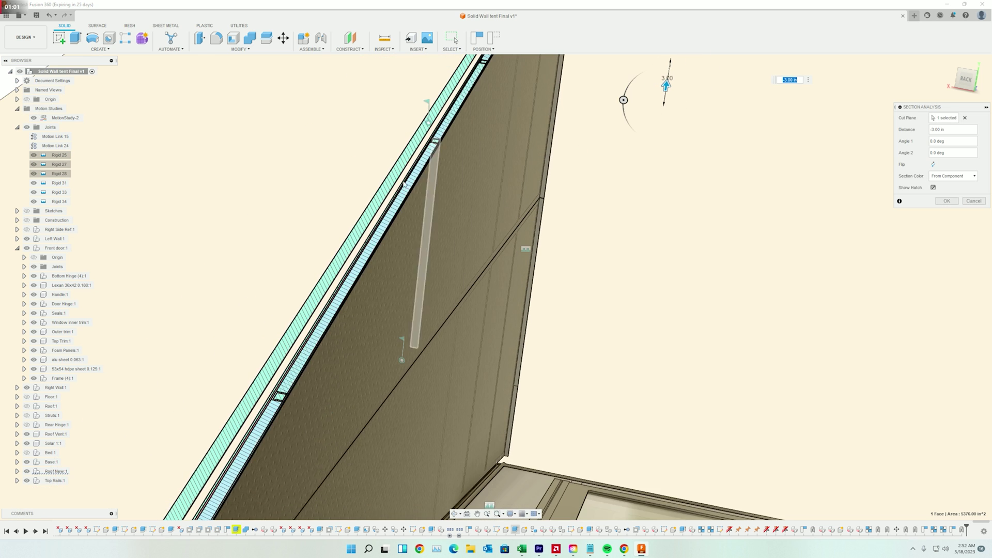
pyautogui.moveTo(429, 175); pyautogui.dragTo(450, 259)
pyautogui.scroll(-3, 450, 258)
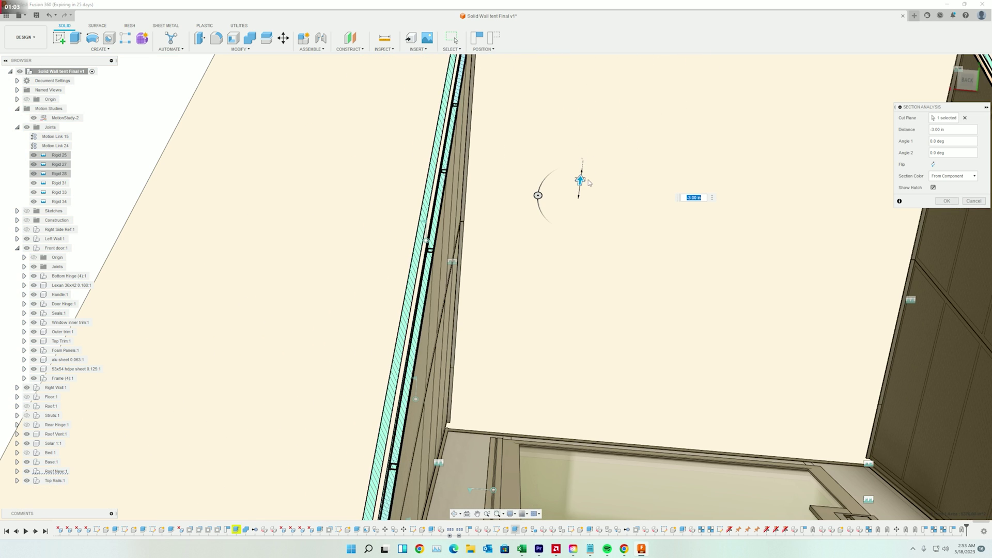
# - Deepen the section cut to -9.00 in to view the cut edges of both side walls
pyautogui.moveTo(580, 181); pyautogui.dragTo(579, 234)
pyautogui.moveTo(454, 181); pyautogui.dragTo(536, 235)
pyautogui.scroll(8, 438, 208)
pyautogui.moveTo(373, 301); pyautogui.dragTo(476, 227)
pyautogui.scroll(3, 476, 227)
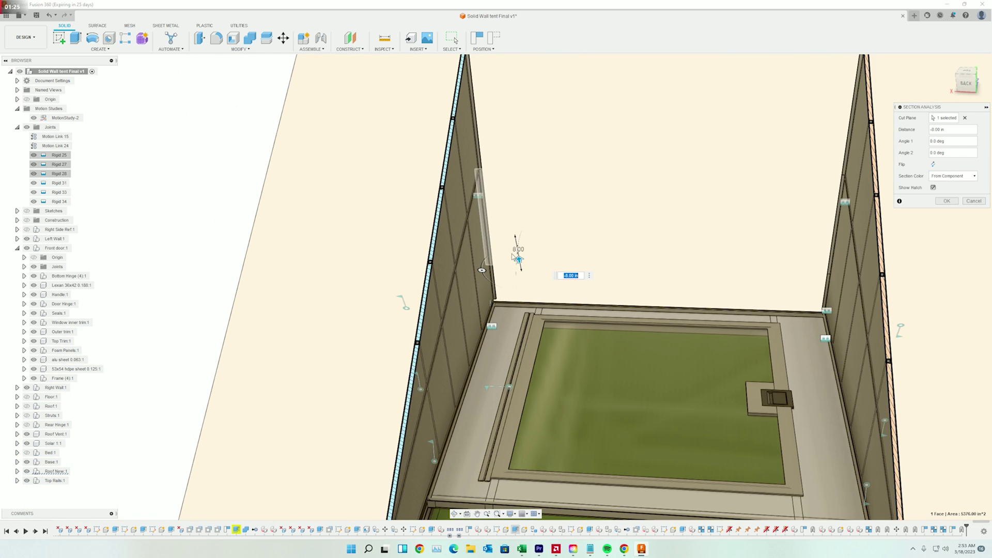
pyautogui.moveTo(518, 258); pyautogui.dragTo(518, 266)
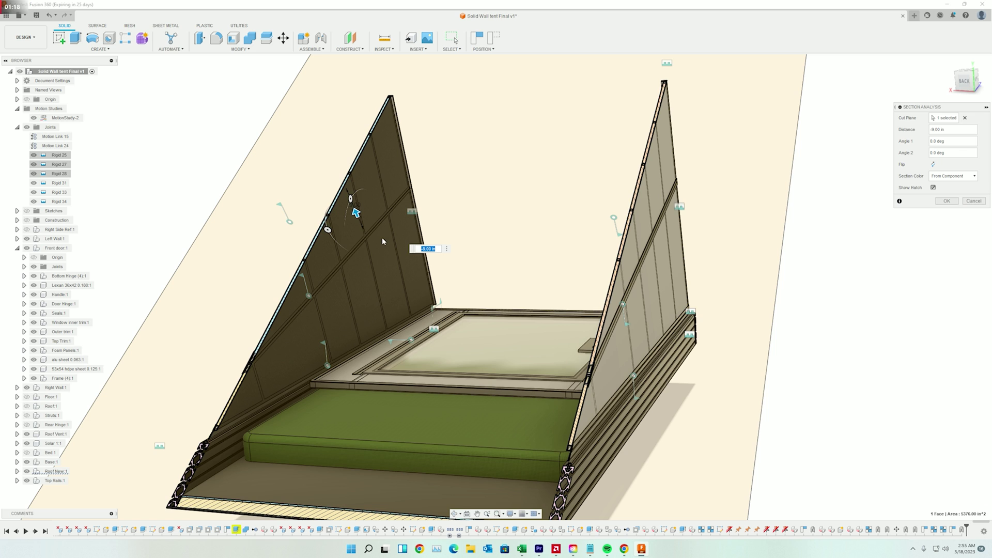
# - Deepen the section cut to -30.00 in and examine the layers of the folded door, mattress, floor and base rails
pyautogui.moveTo(392, 255); pyautogui.dragTo(363, 254)
pyautogui.scroll(5, 600, 368)
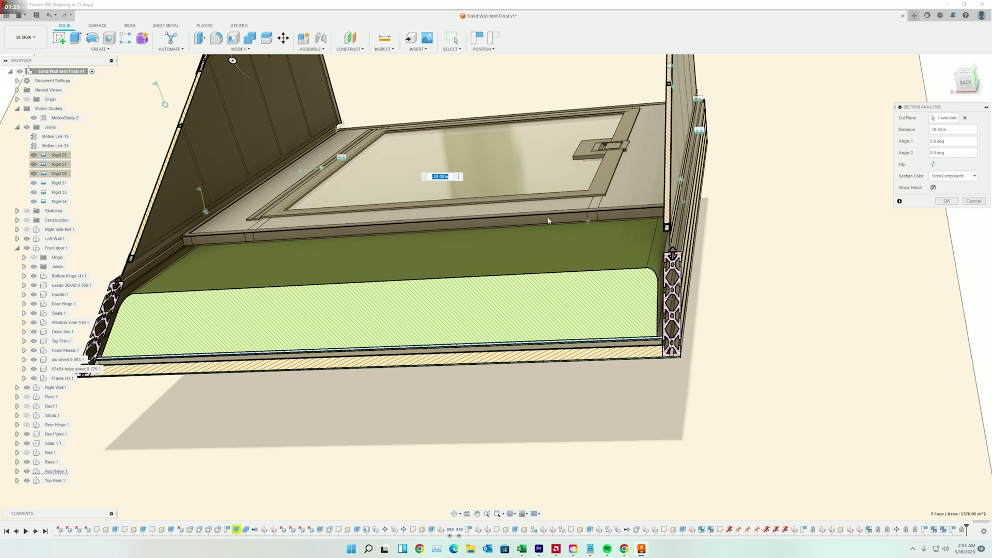
pyautogui.scroll(-3, 281, 90)
pyautogui.moveTo(276, 85); pyautogui.dragTo(311, 167)
pyautogui.moveTo(298, 126); pyautogui.dragTo(345, 177)
pyautogui.scroll(4, 586, 223)
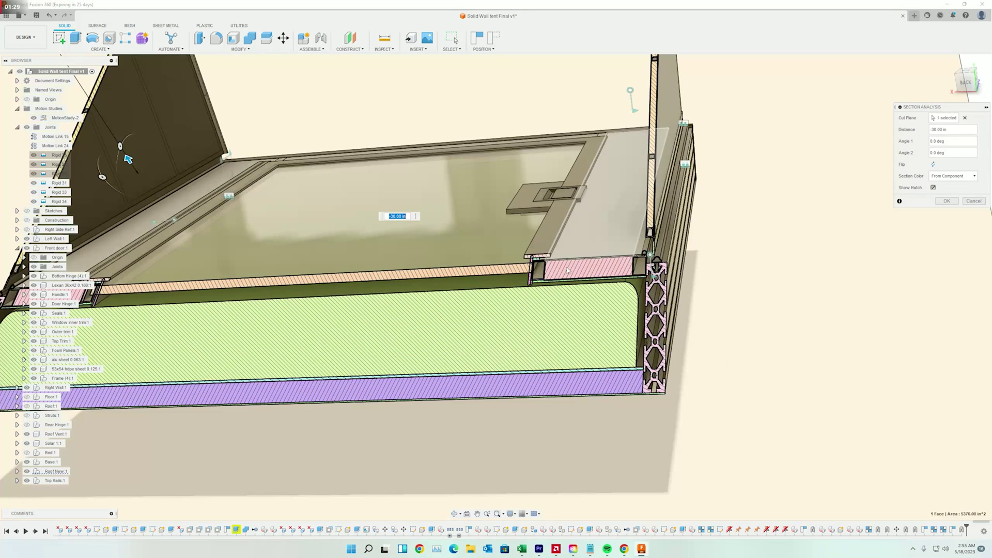
pyautogui.moveTo(552, 284); pyautogui.dragTo(573, 272)
pyautogui.moveTo(102, 360); pyautogui.dragTo(237, 240)
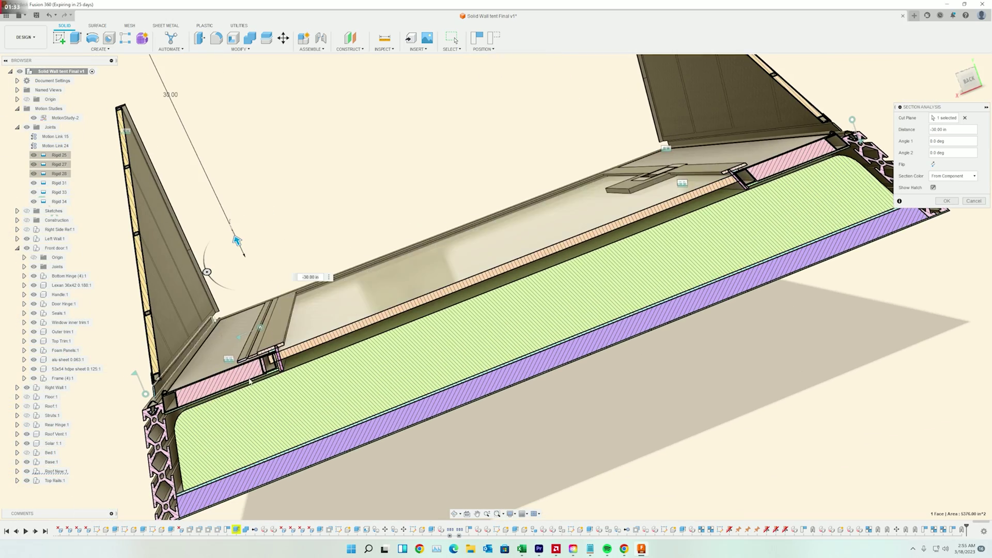
pyautogui.scroll(1, 734, 167)
pyautogui.moveTo(734, 168); pyautogui.dragTo(713, 168)
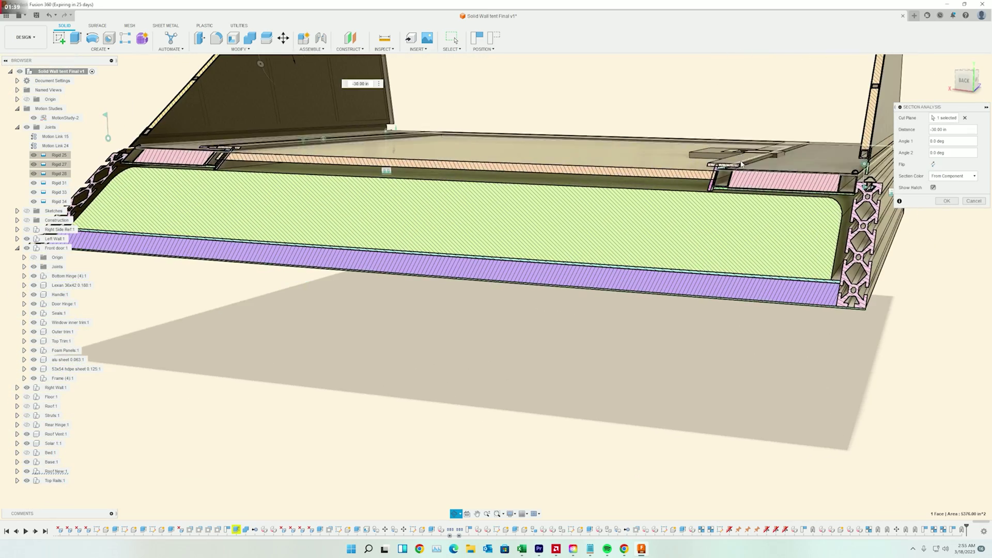
pyautogui.moveTo(780, 106); pyautogui.dragTo(709, 194)
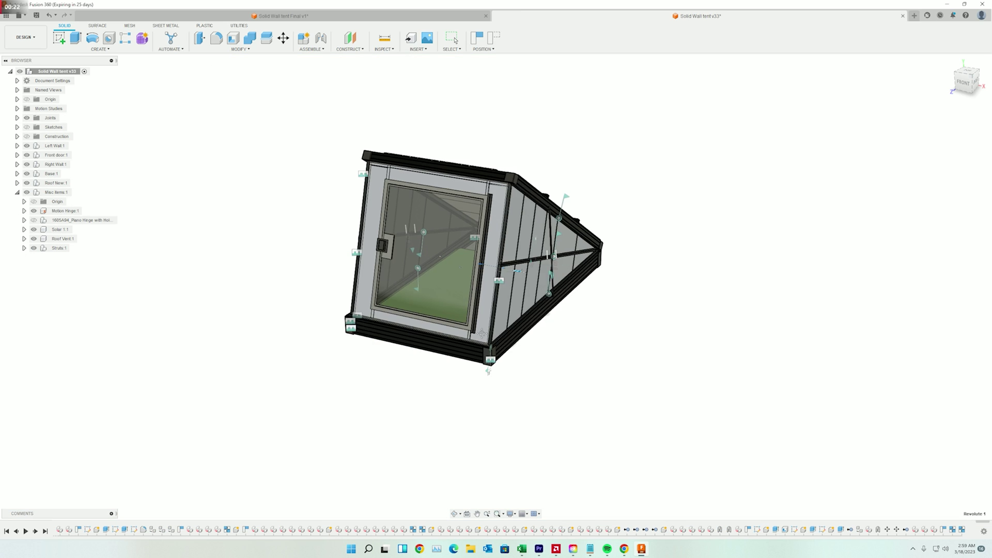
# - In the Solid Wall tent v33 model, examine the front door, side wall and roof with its solar panels and vent
pyautogui.moveTo(482, 333); pyautogui.dragTo(492, 334)
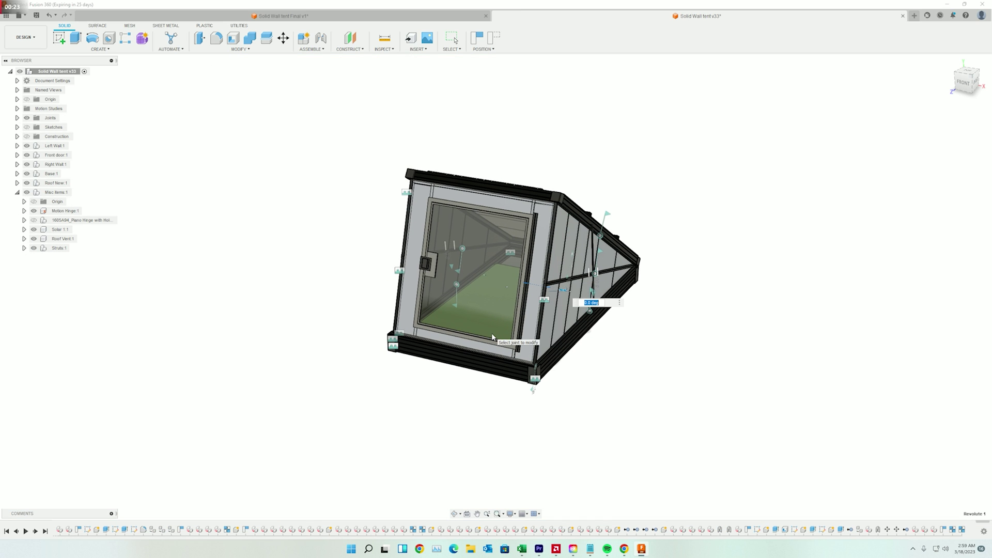
pyautogui.moveTo(491, 333); pyautogui.dragTo(476, 294)
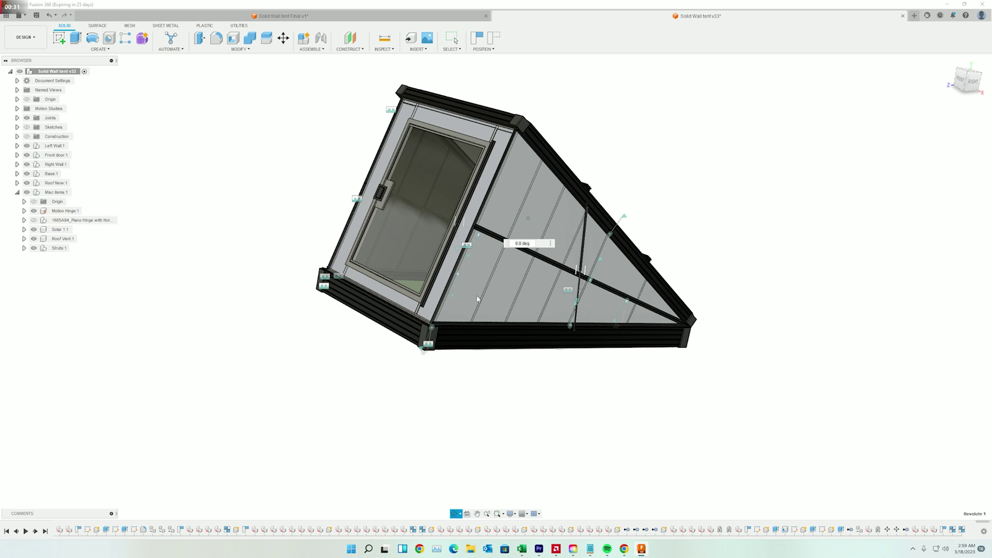
pyautogui.click(501, 280)
pyautogui.moveTo(524, 223); pyautogui.dragTo(248, 222)
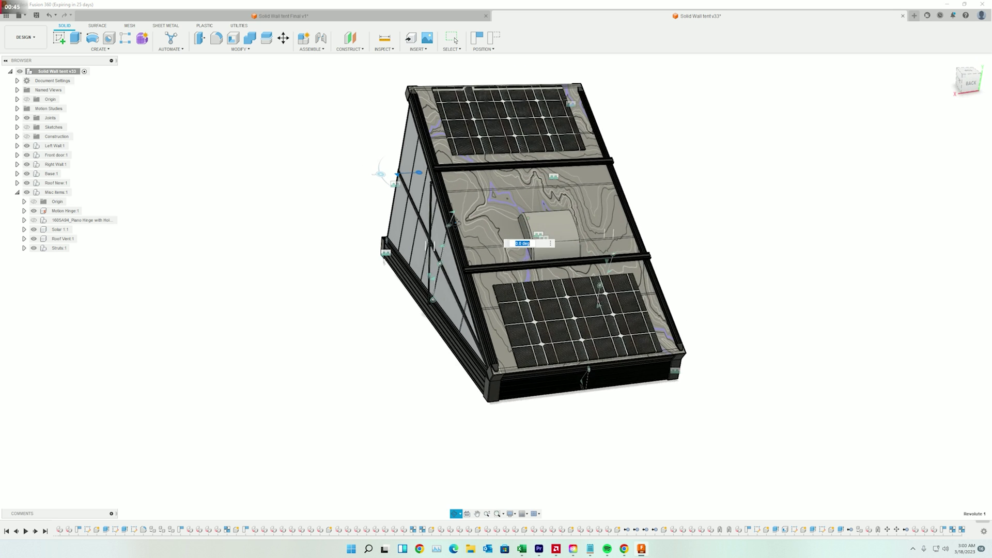
pyautogui.moveTo(456, 222); pyautogui.dragTo(437, 219)
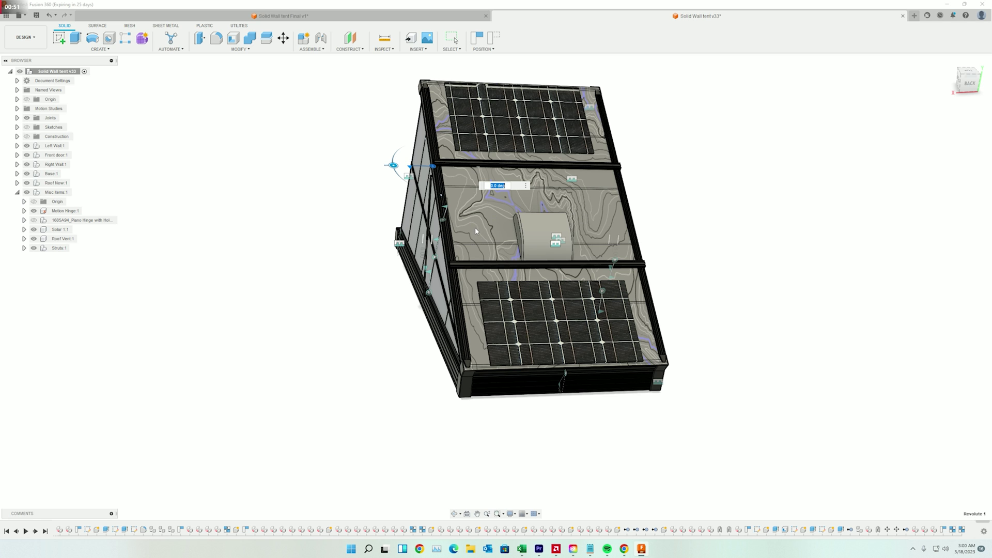
pyautogui.moveTo(475, 227)
pyautogui.mouseDown()
pyautogui.moveTo(565, 266)
pyautogui.moveTo(543, 244)
pyautogui.moveTo(486, 237)
pyautogui.mouseUp()
pyautogui.moveTo(364, 152); pyautogui.dragTo(484, 208)
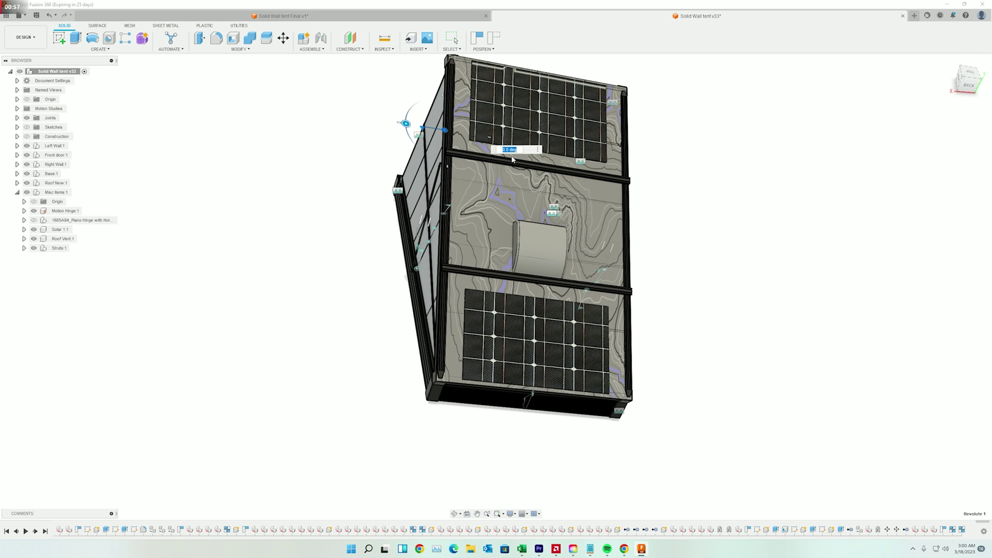
pyautogui.moveTo(630, 236); pyautogui.dragTo(598, 227)
pyautogui.moveTo(718, 266); pyautogui.dragTo(606, 220)
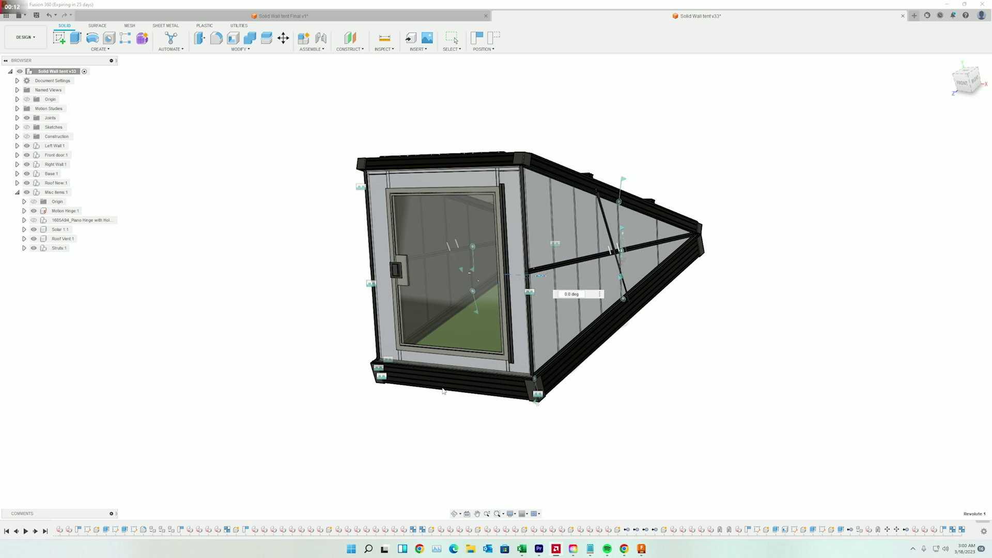
# - Examine the front door's window, latch and side hinge, and the interior visible through the glass
pyautogui.moveTo(384, 396); pyautogui.dragTo(464, 288)
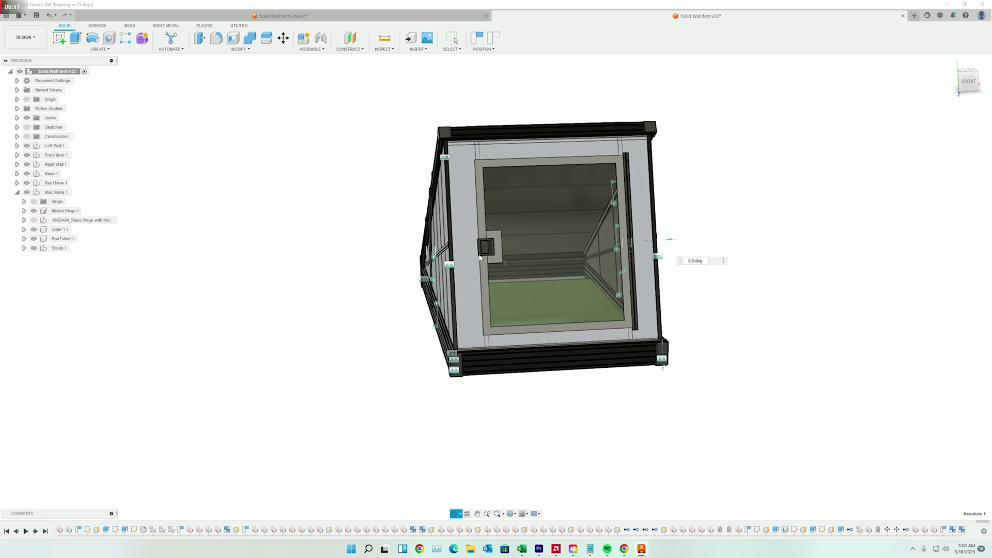
pyautogui.scroll(4, 500, 241)
pyautogui.scroll(-2, 481, 238)
pyautogui.moveTo(482, 238); pyautogui.dragTo(468, 238)
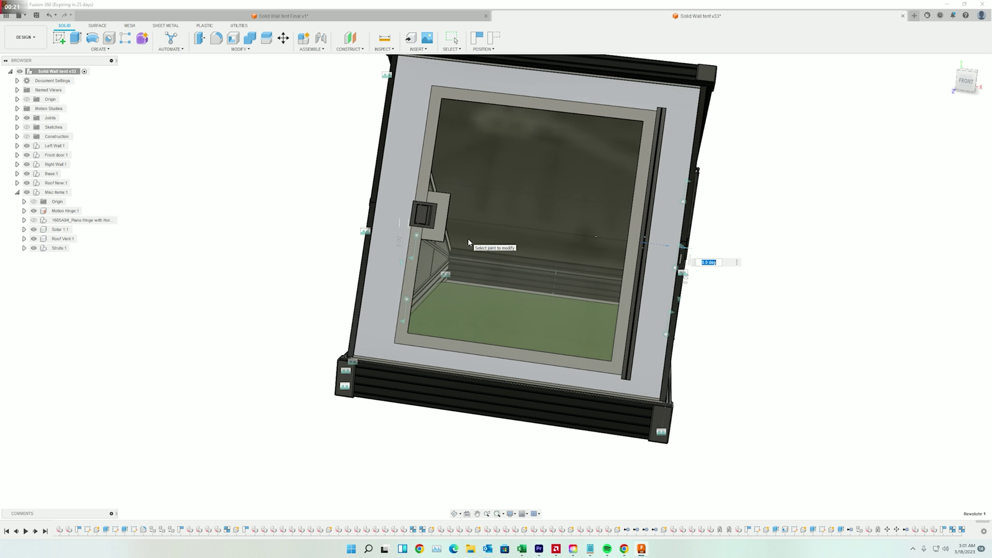
pyautogui.scroll(-1, 473, 282)
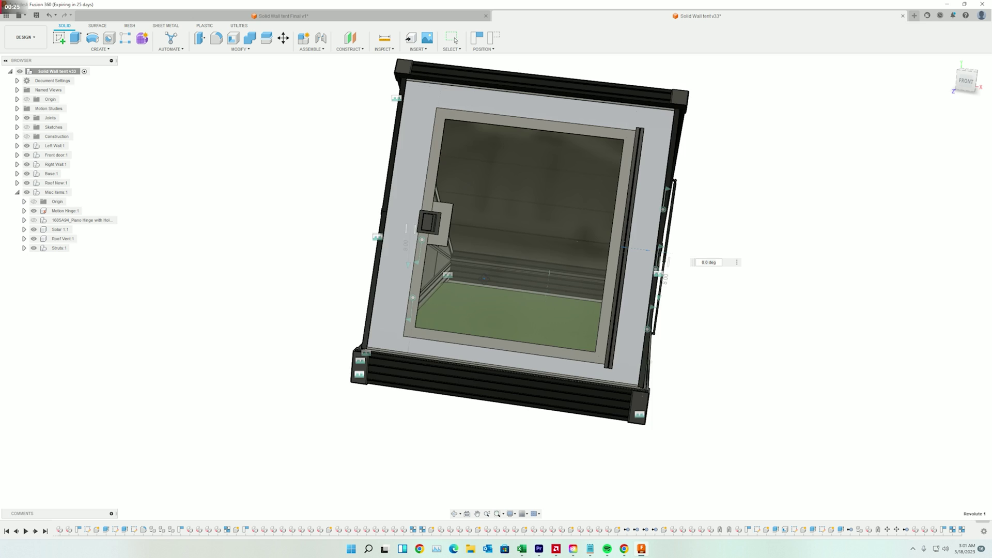
pyautogui.moveTo(485, 279); pyautogui.dragTo(480, 243)
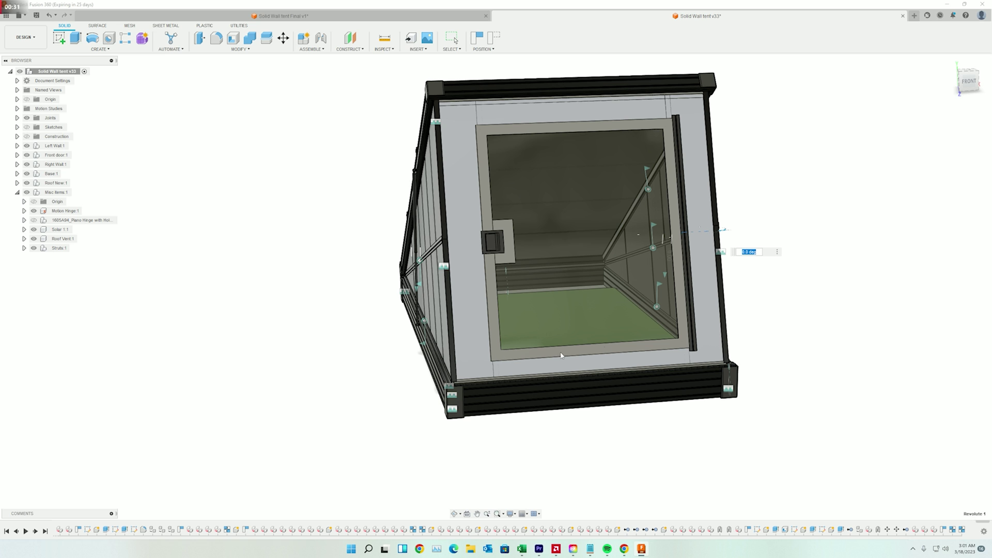
pyautogui.moveTo(670, 327); pyautogui.dragTo(470, 299)
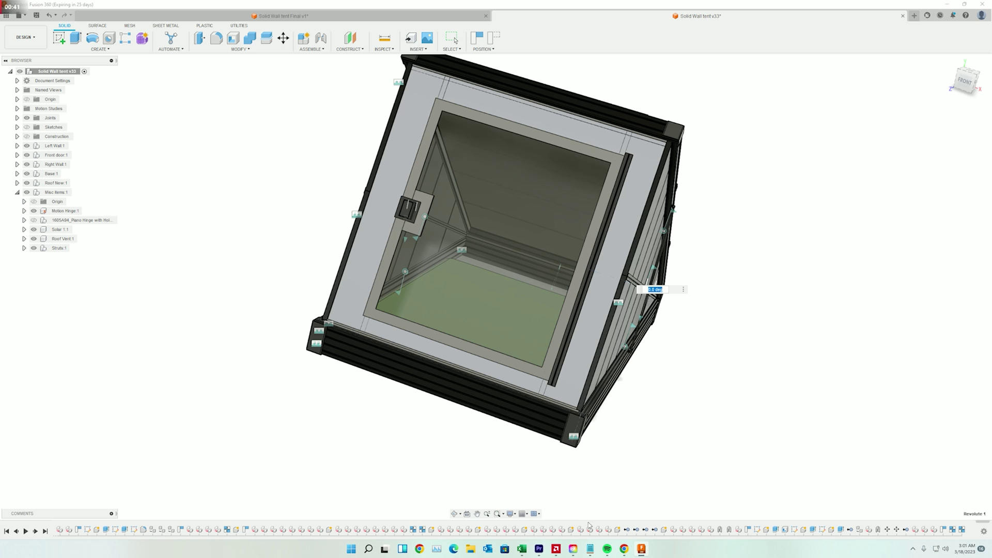
# - Switch to the materials breakdown workbook in Excel and review each section's parts, prices and weights down to the totals and general notes
pyautogui.click(522, 549)
pyautogui.scroll(3, 622, 362)
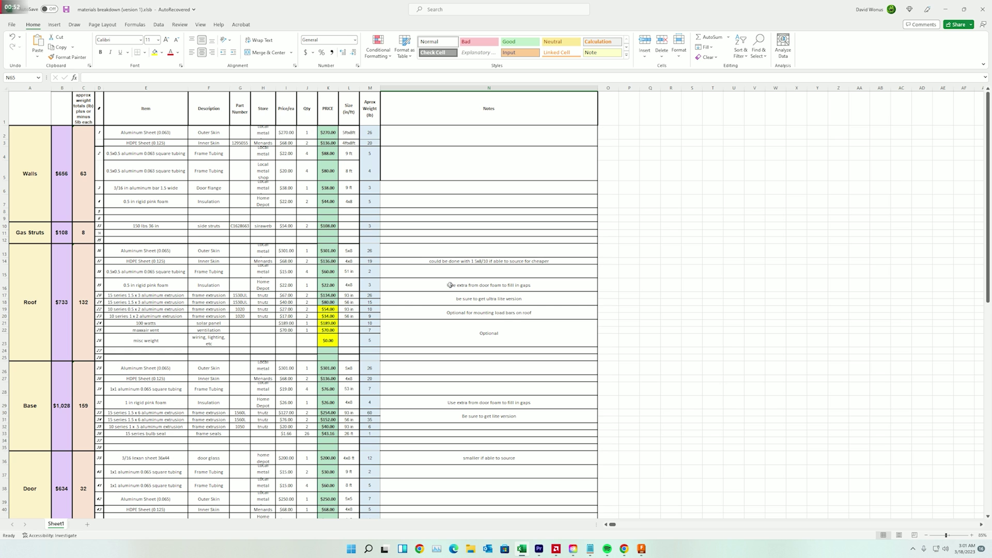
pyautogui.scroll(-1, 83, 152)
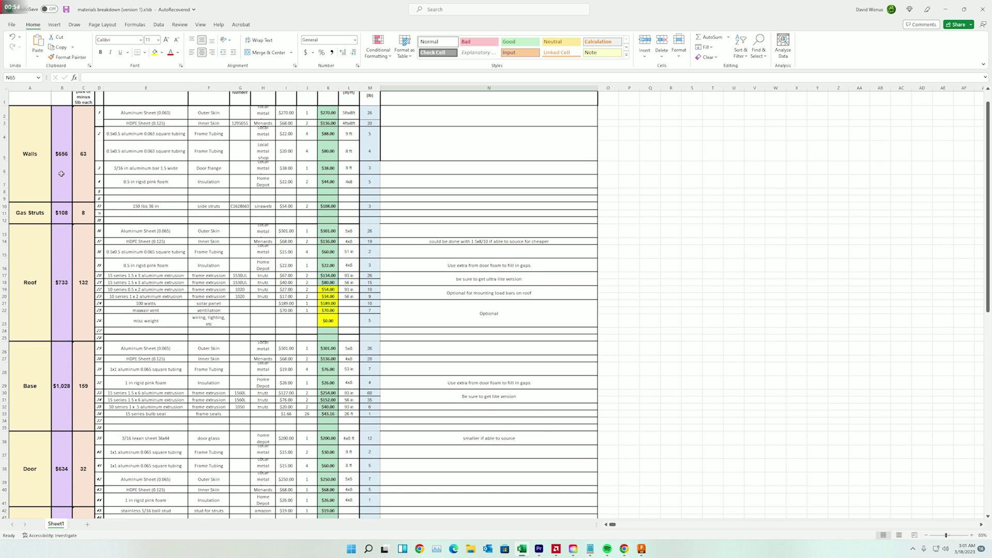
pyautogui.scroll(1, 130, 259)
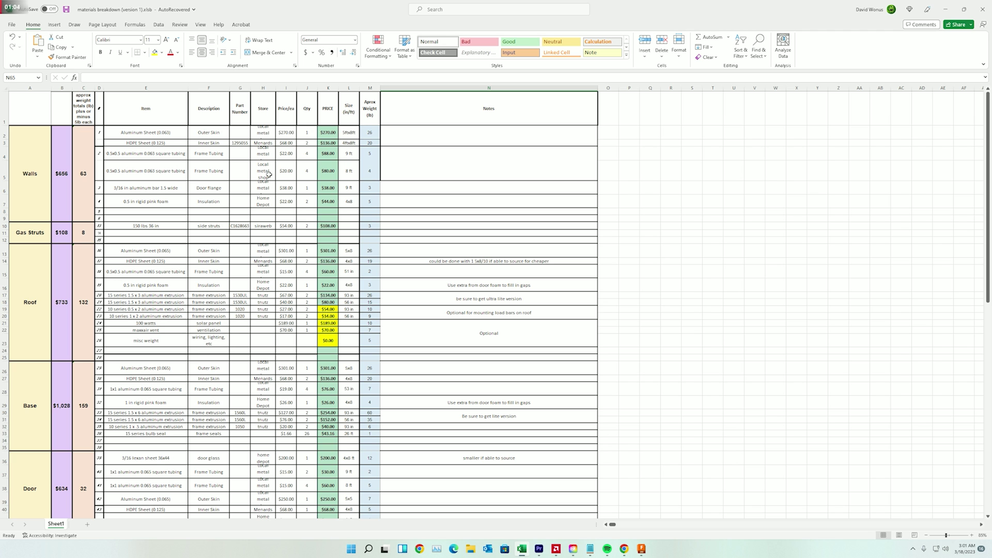
pyautogui.scroll(-1, 269, 175)
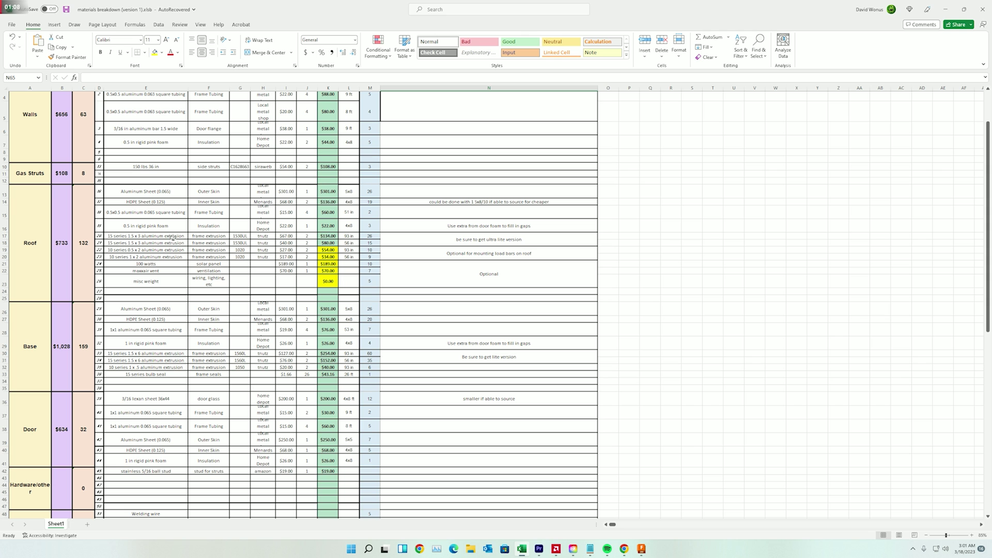
pyautogui.scroll(1, 265, 235)
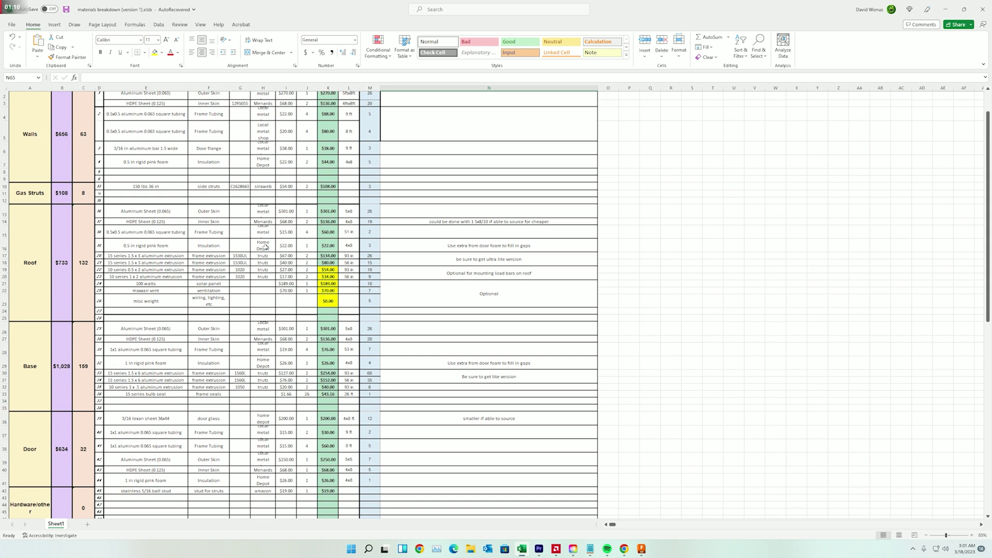
pyautogui.scroll(-3, 264, 232)
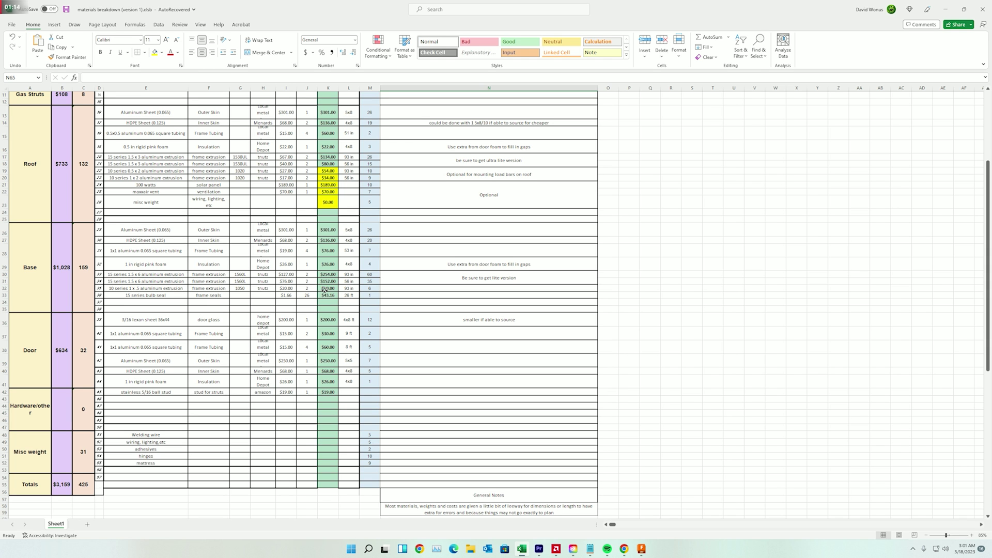
pyautogui.scroll(-4, 323, 290)
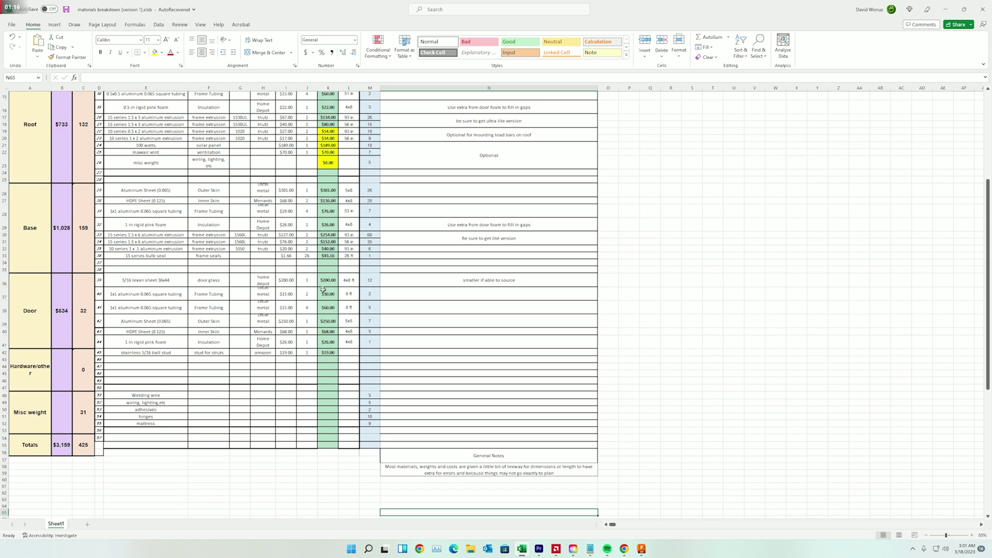
pyautogui.scroll(1, 198, 351)
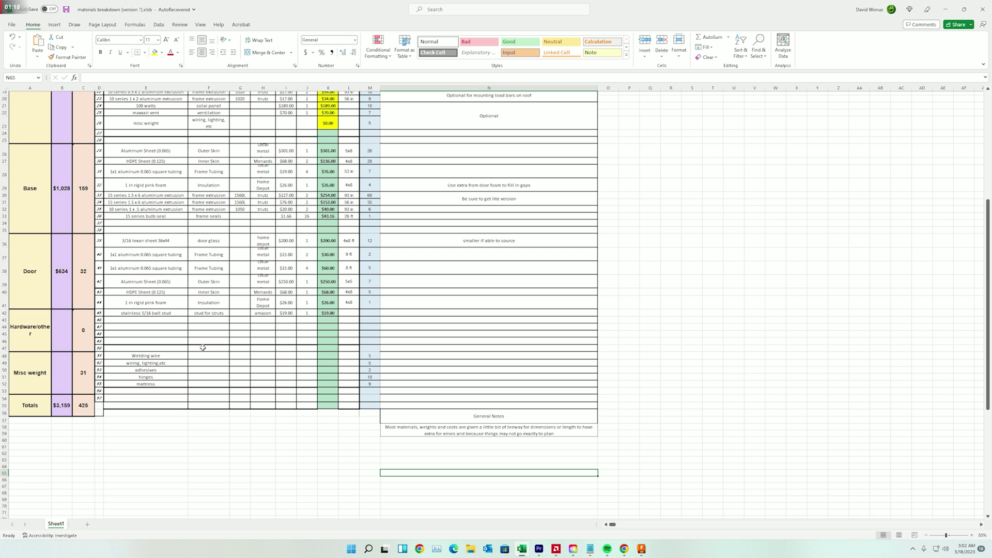
pyautogui.scroll(-1, 225, 342)
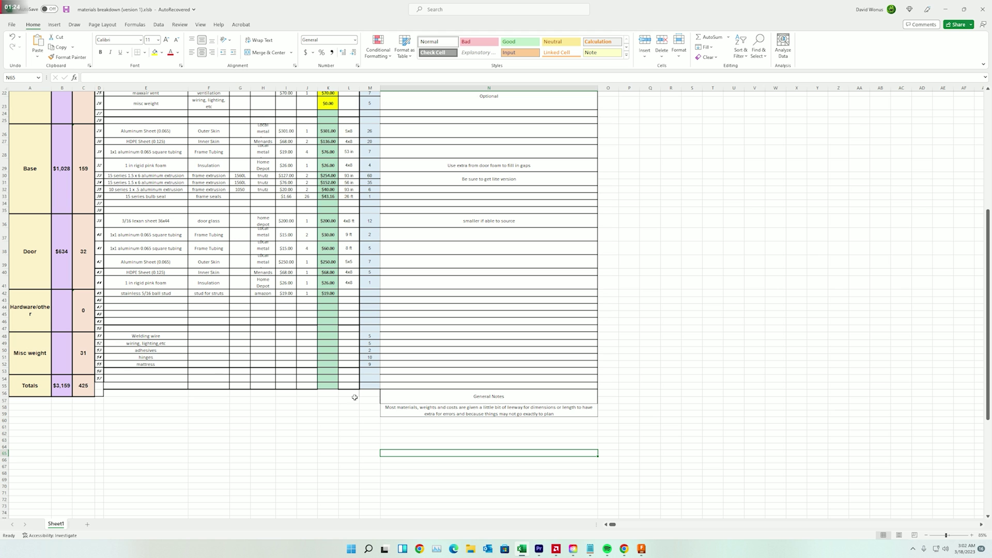
# - Switch to the Solid Wall tent v33 model in Fusion 360 and examine the front door, side walls with struts, and solar-panel roof
pyautogui.click(641, 549)
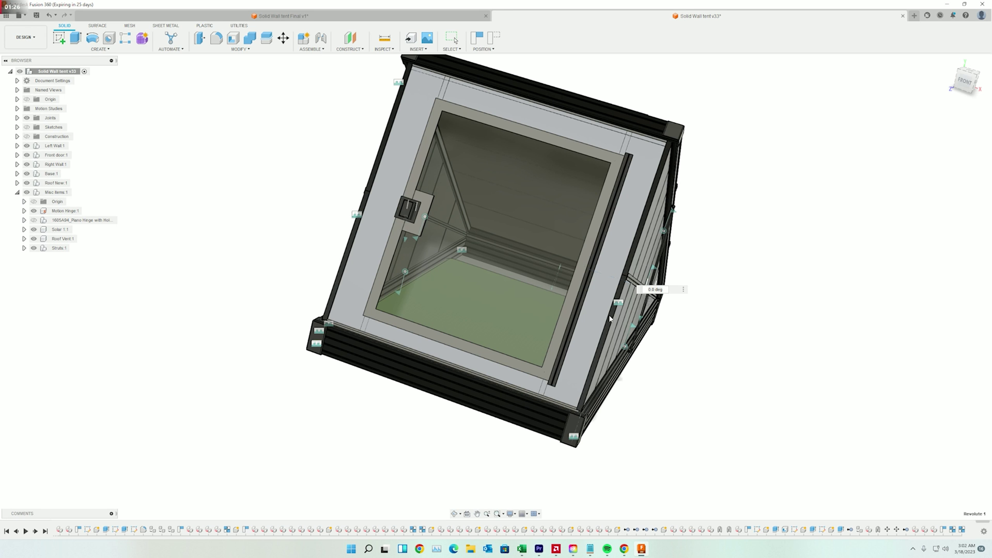
pyautogui.moveTo(677, 331); pyautogui.dragTo(614, 267)
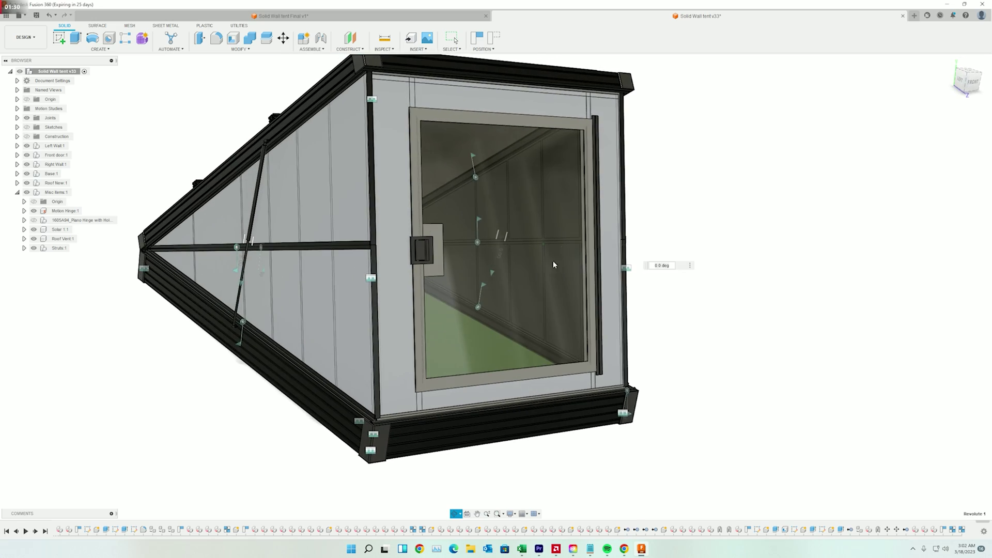
pyautogui.moveTo(276, 193); pyautogui.dragTo(368, 195)
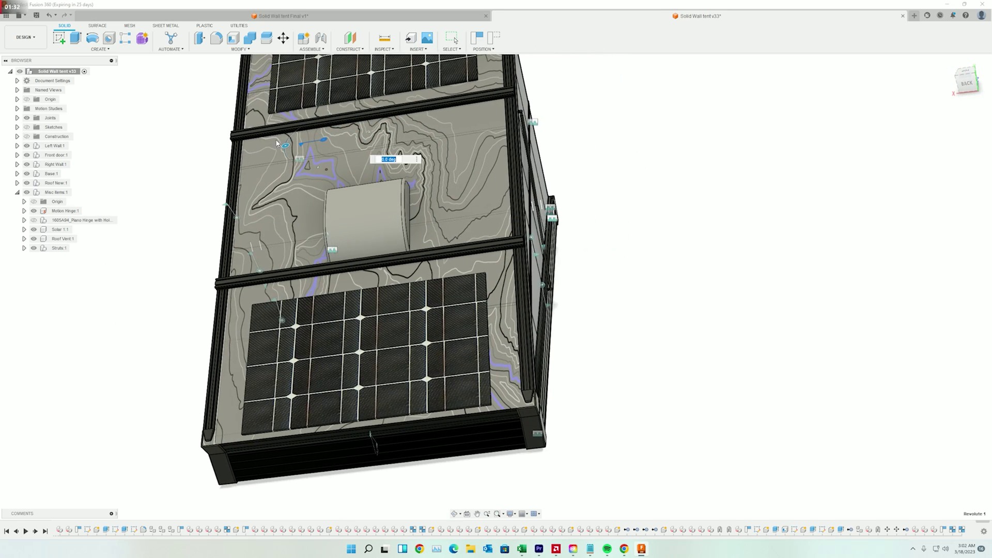
pyautogui.moveTo(586, 234); pyautogui.dragTo(499, 213)
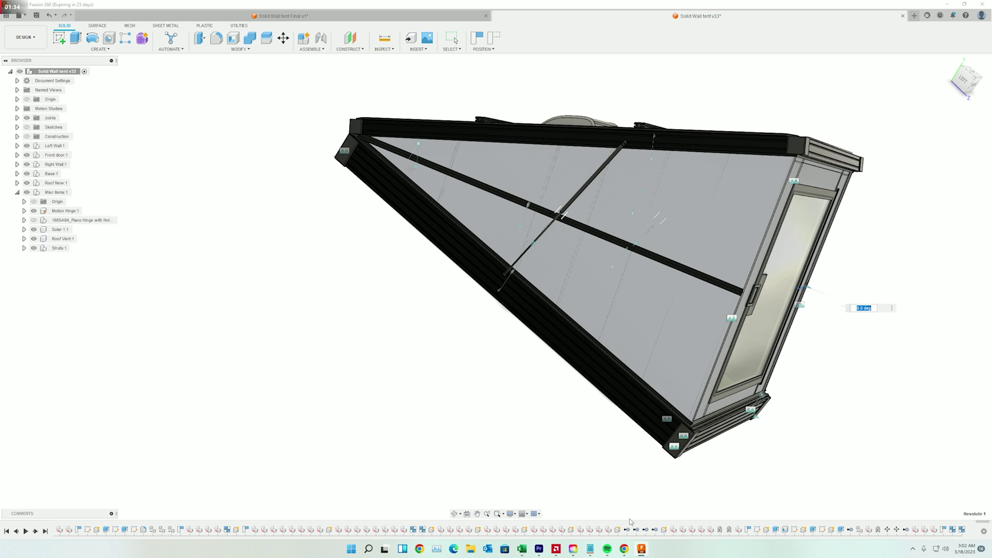
# - Return to the materials breakdown workbook in Excel and review the miscellaneous weights and the overall cost and weight totals
pyautogui.click(527, 551)
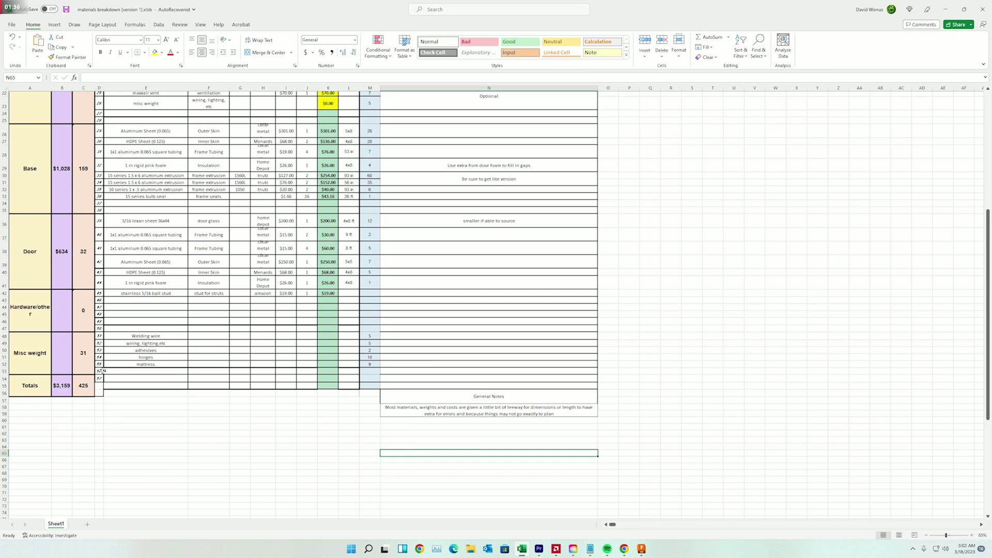
pyautogui.scroll(2, 321, 321)
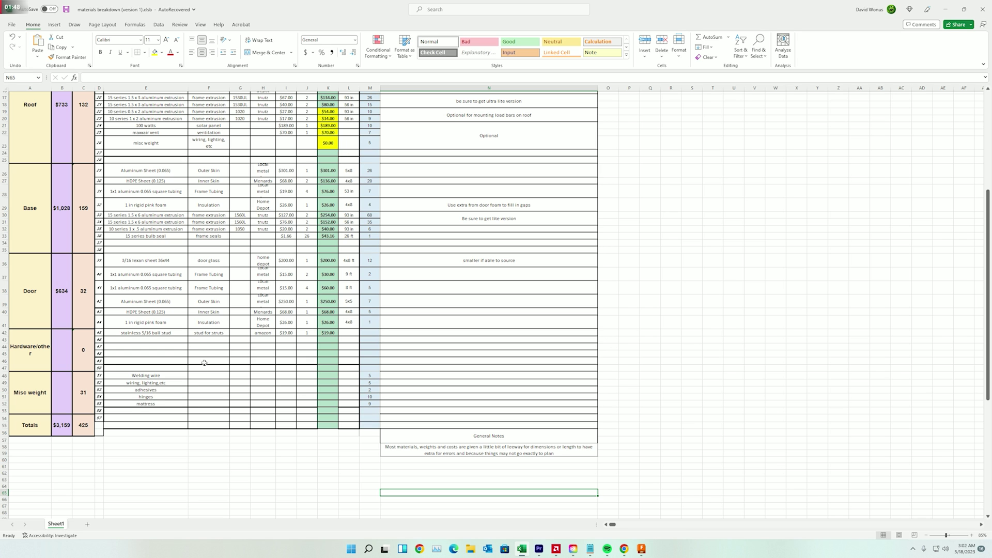
pyautogui.scroll(2, 214, 350)
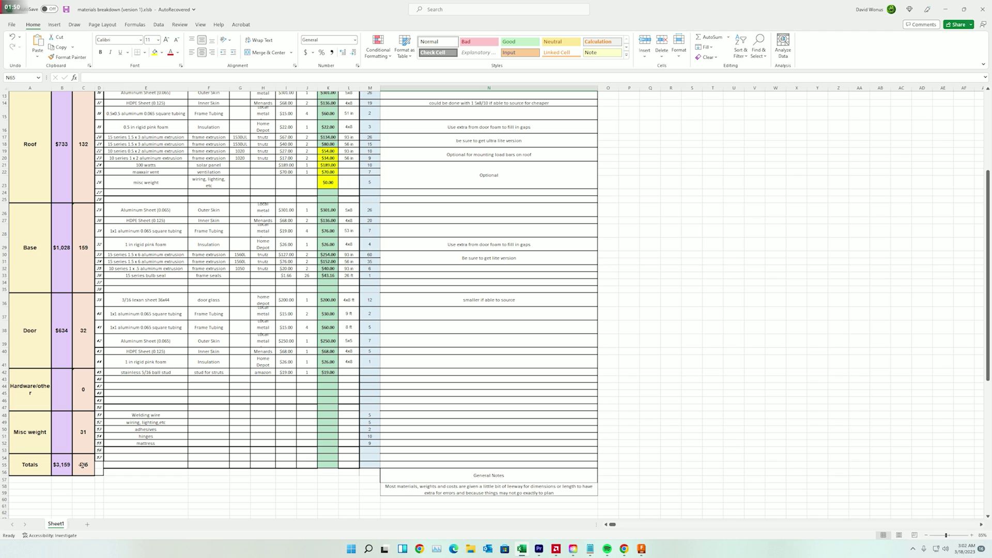